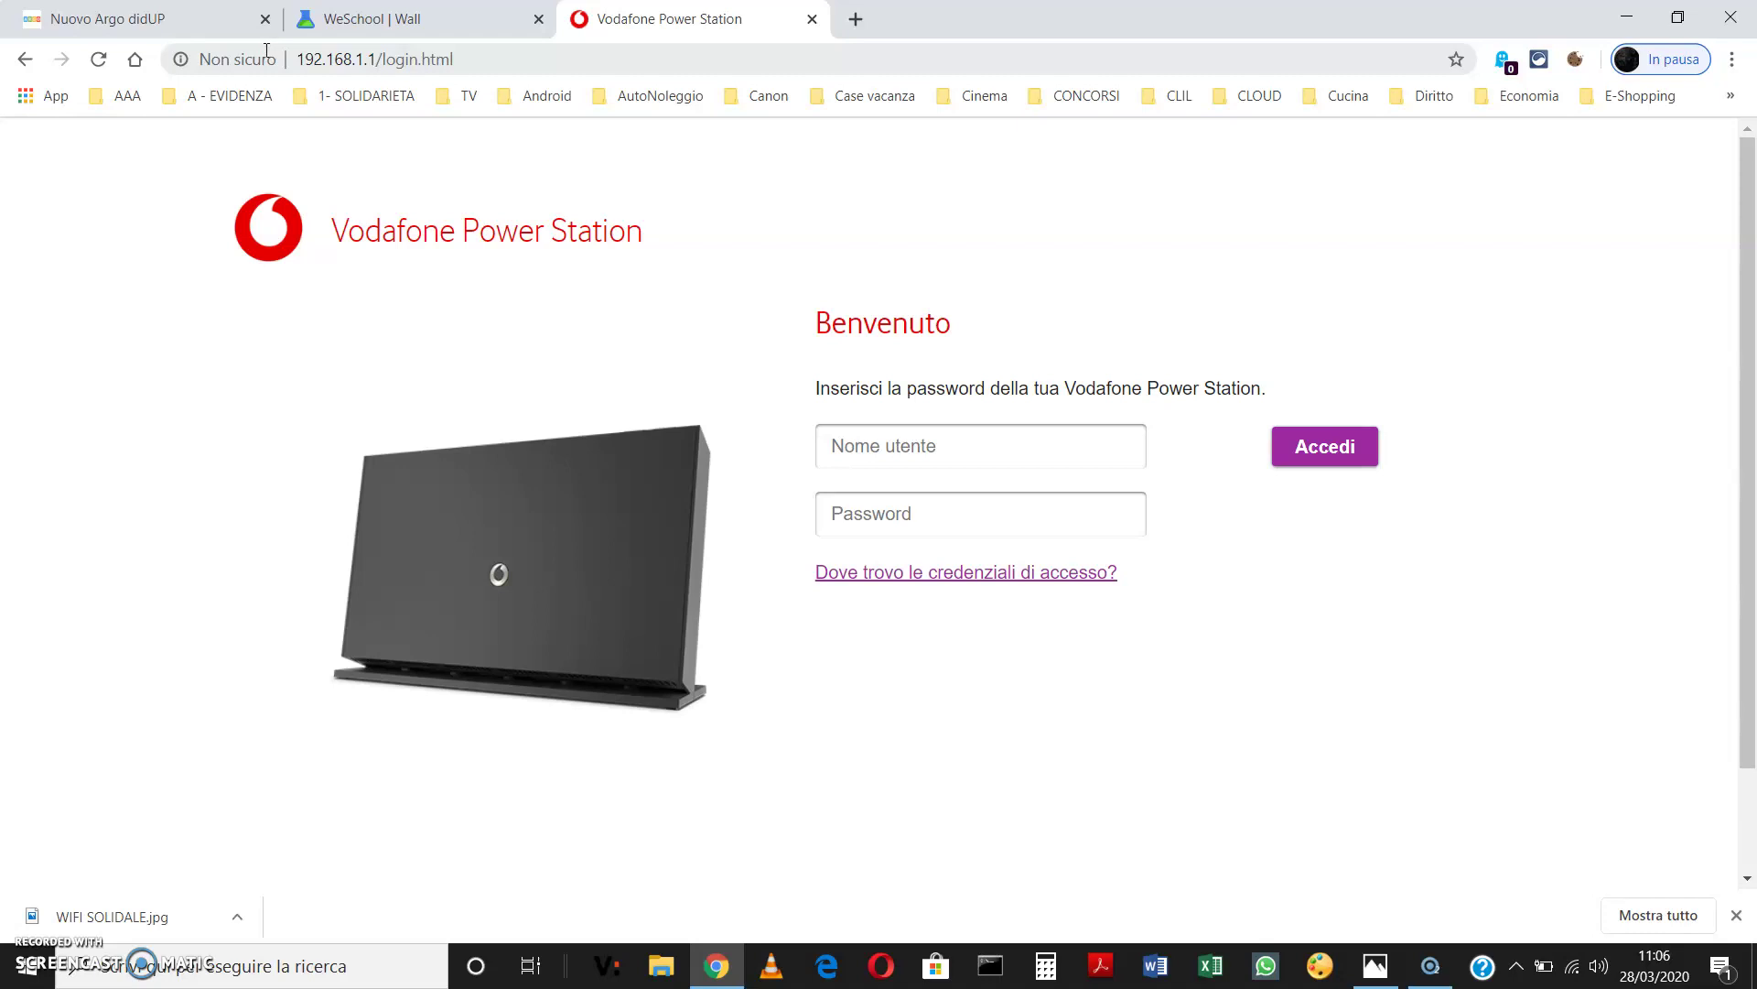
Step: Log in to the Vodafone Power Station with the username vodafone and the router password
click(840, 444)
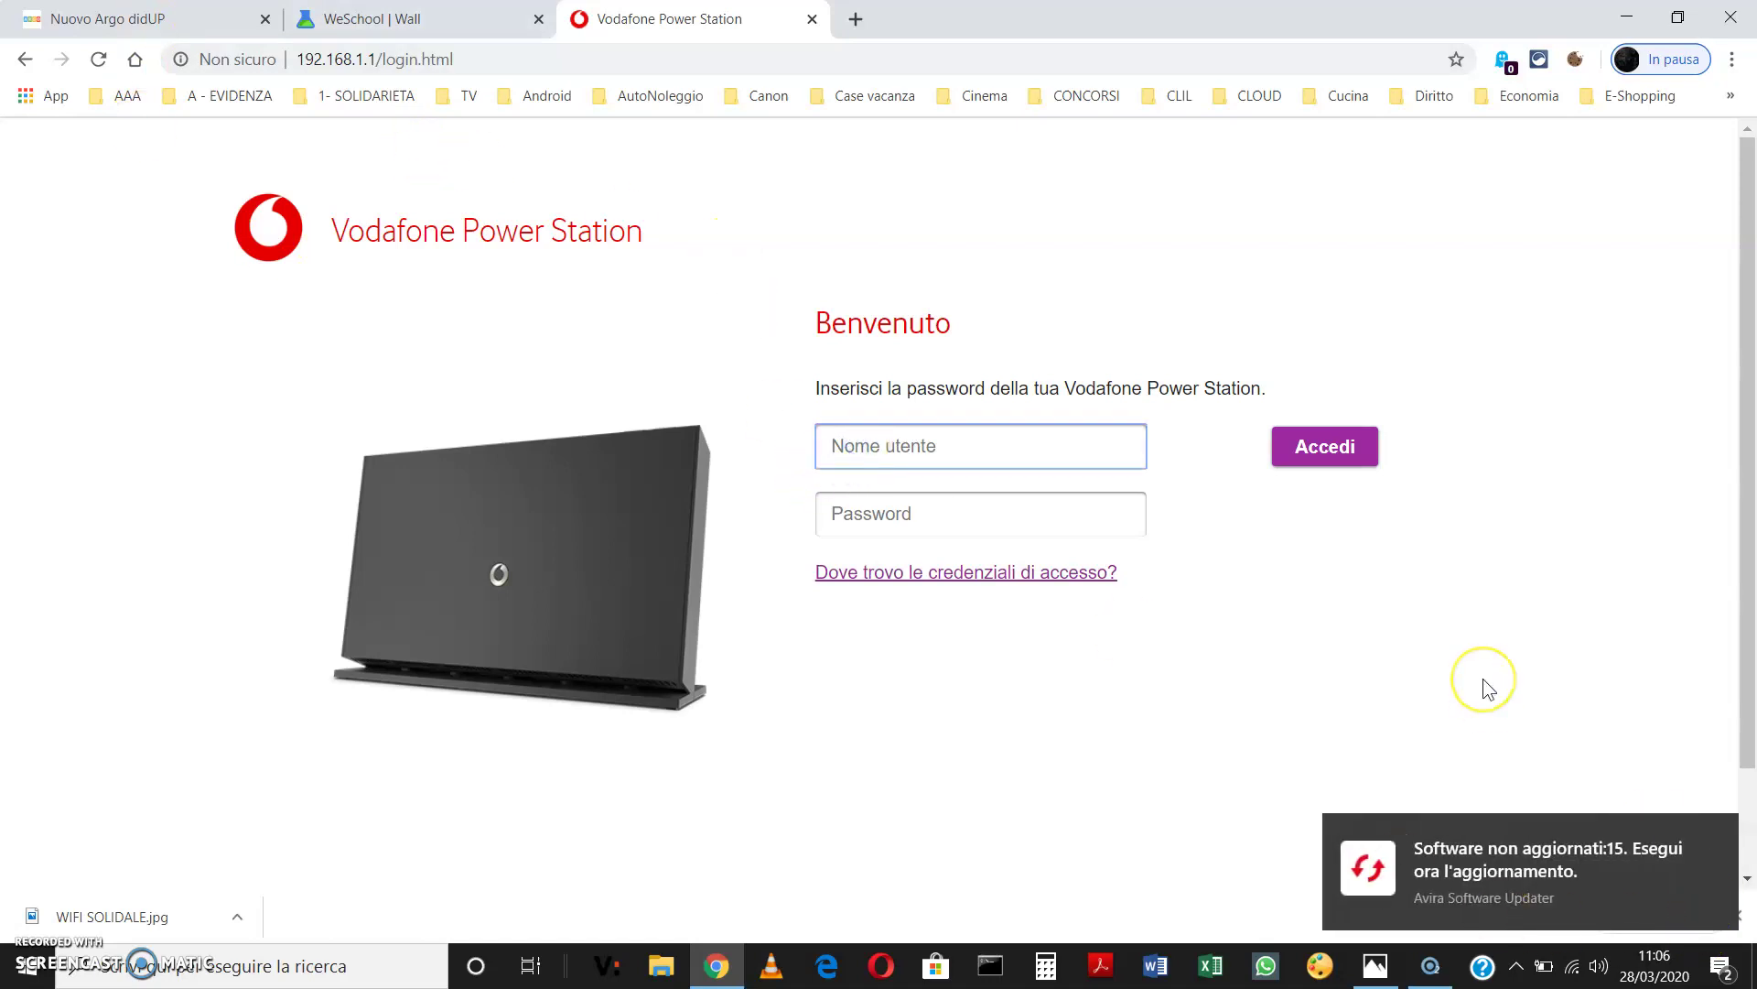
text(voda)
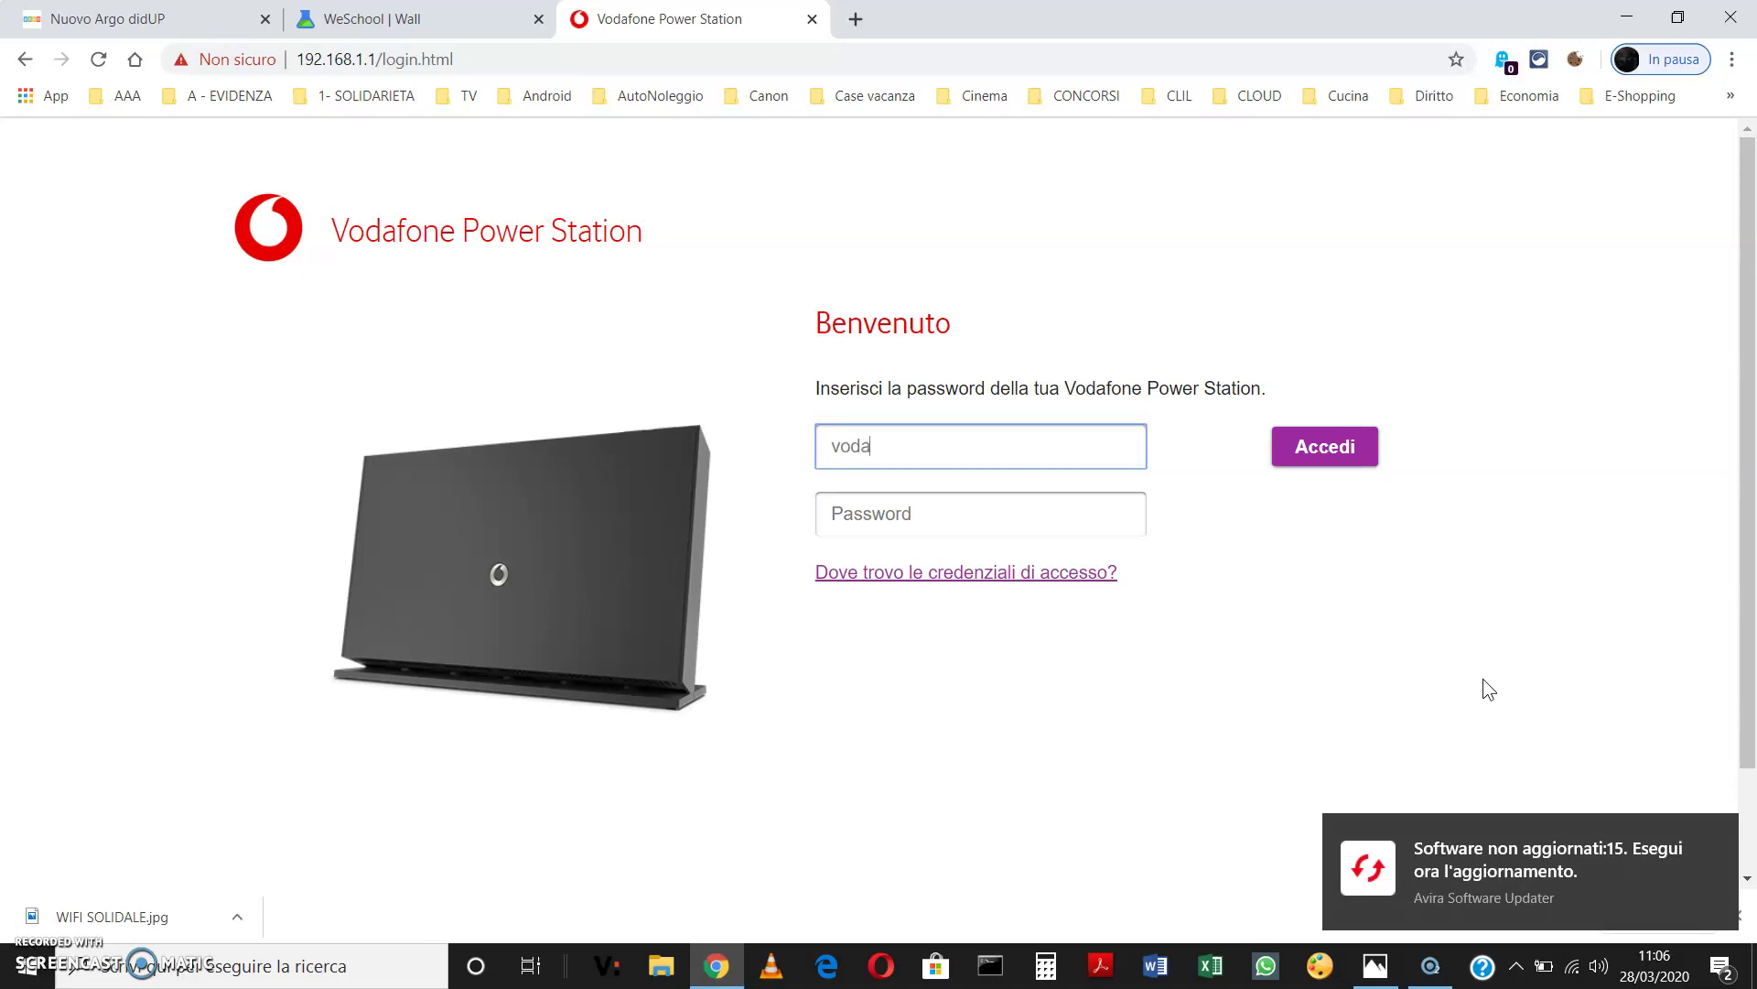
text(fone)
click(1052, 510)
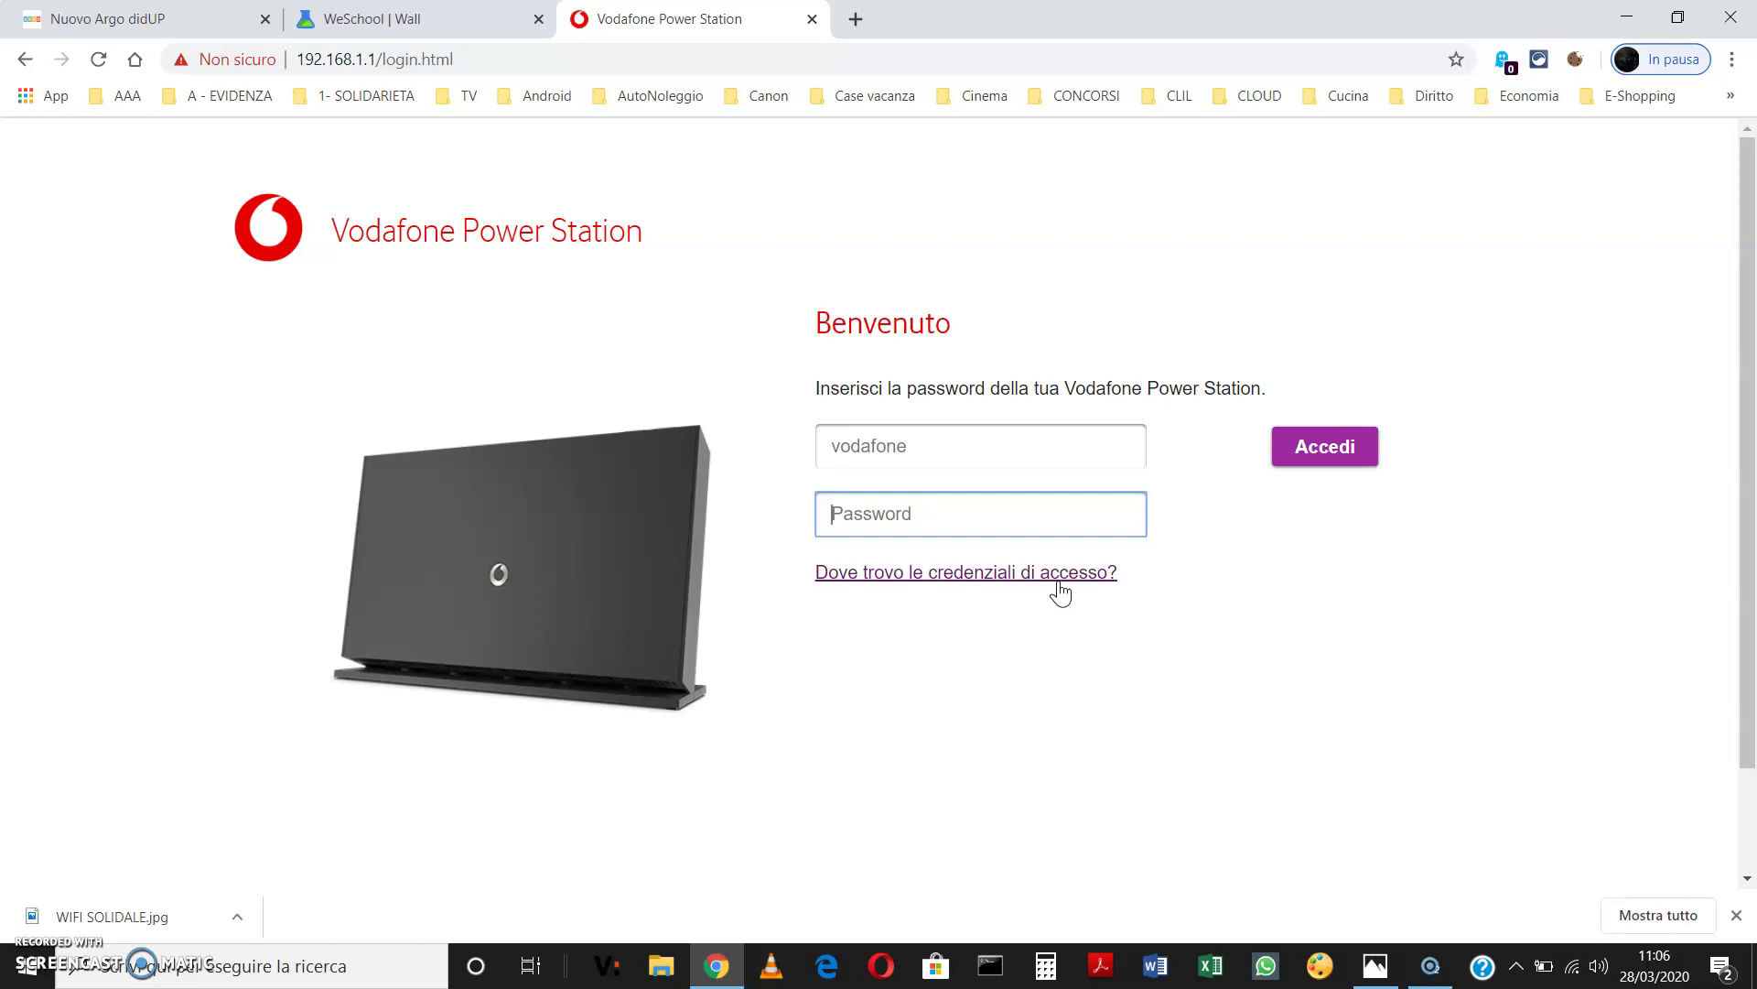
text(••••••••)
click(1289, 449)
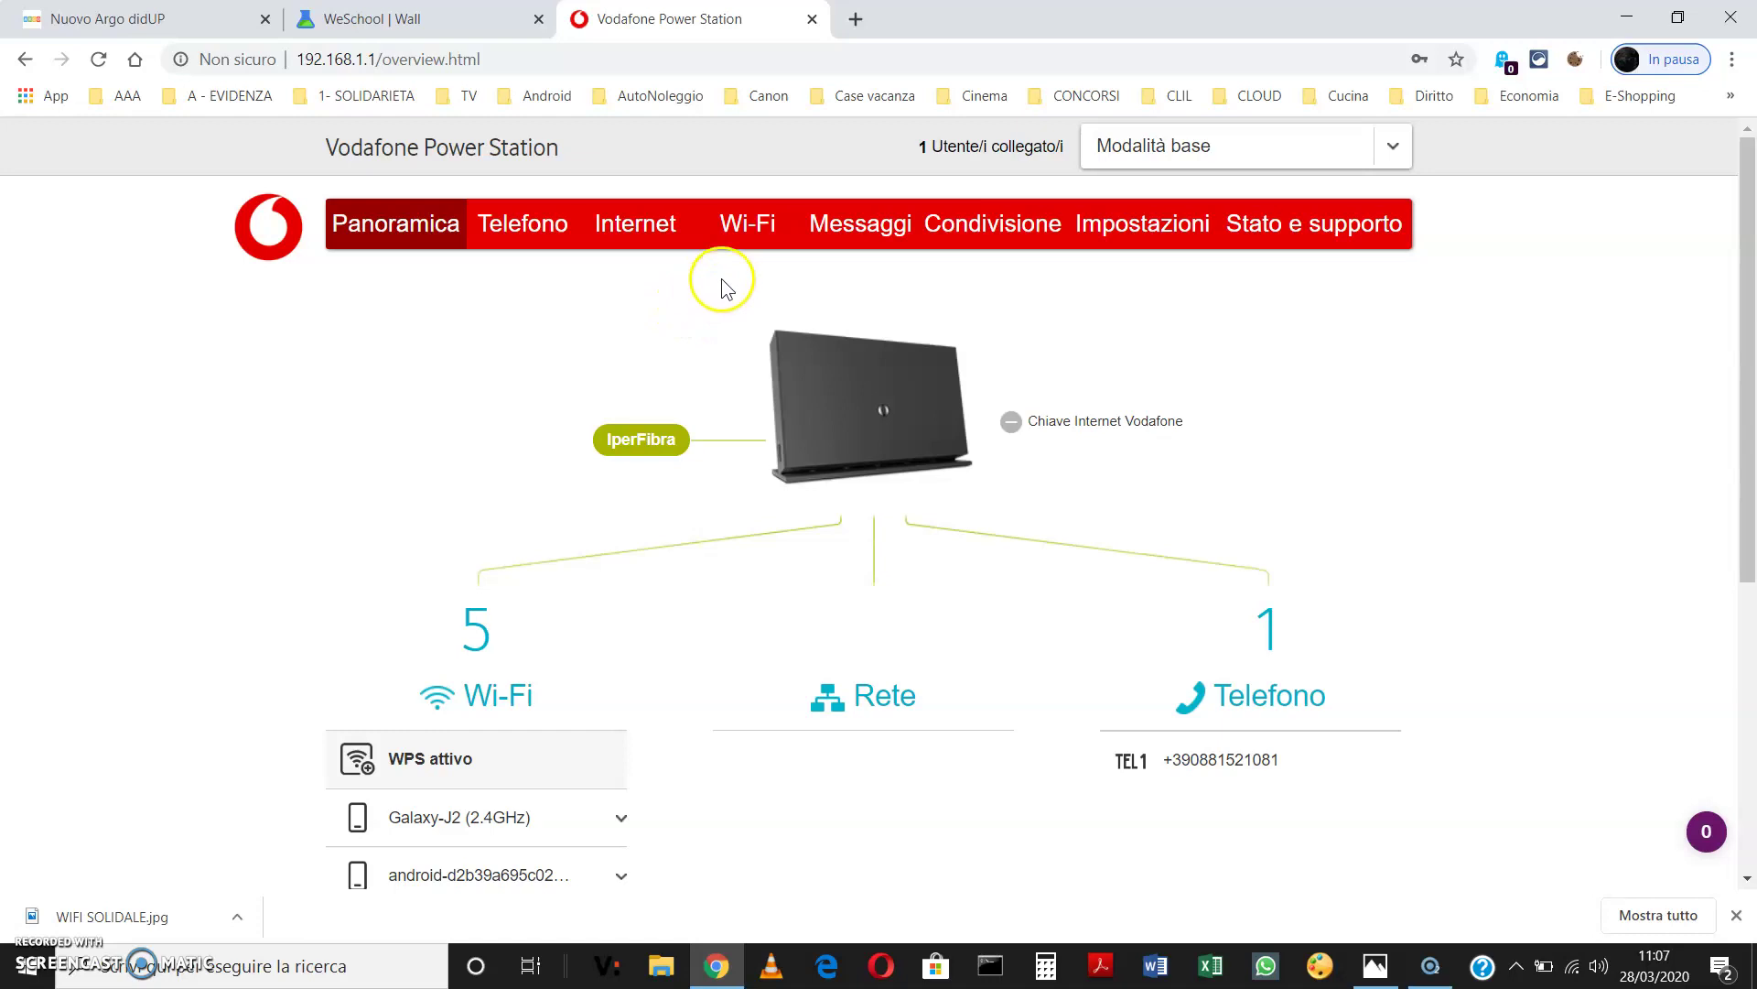
Step: Open the general Wi-Fi settings and review the configuration of the primary and secondary networks
click(753, 236)
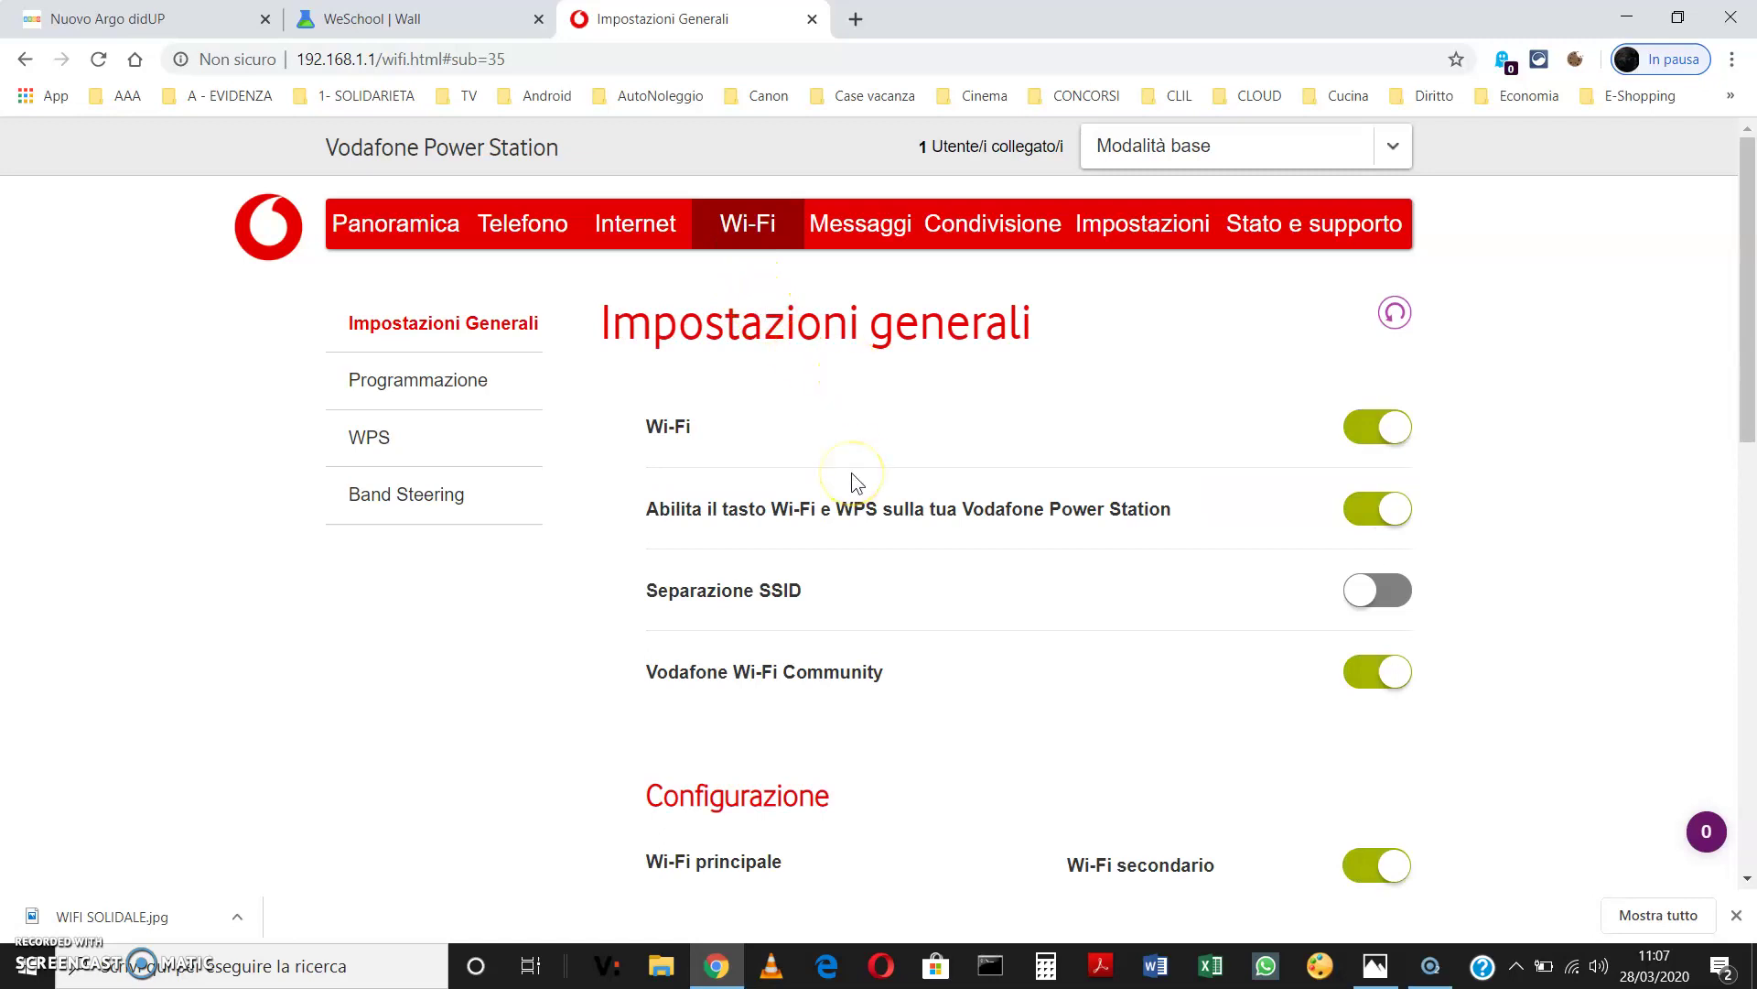
scroll(852, 473, down, 4)
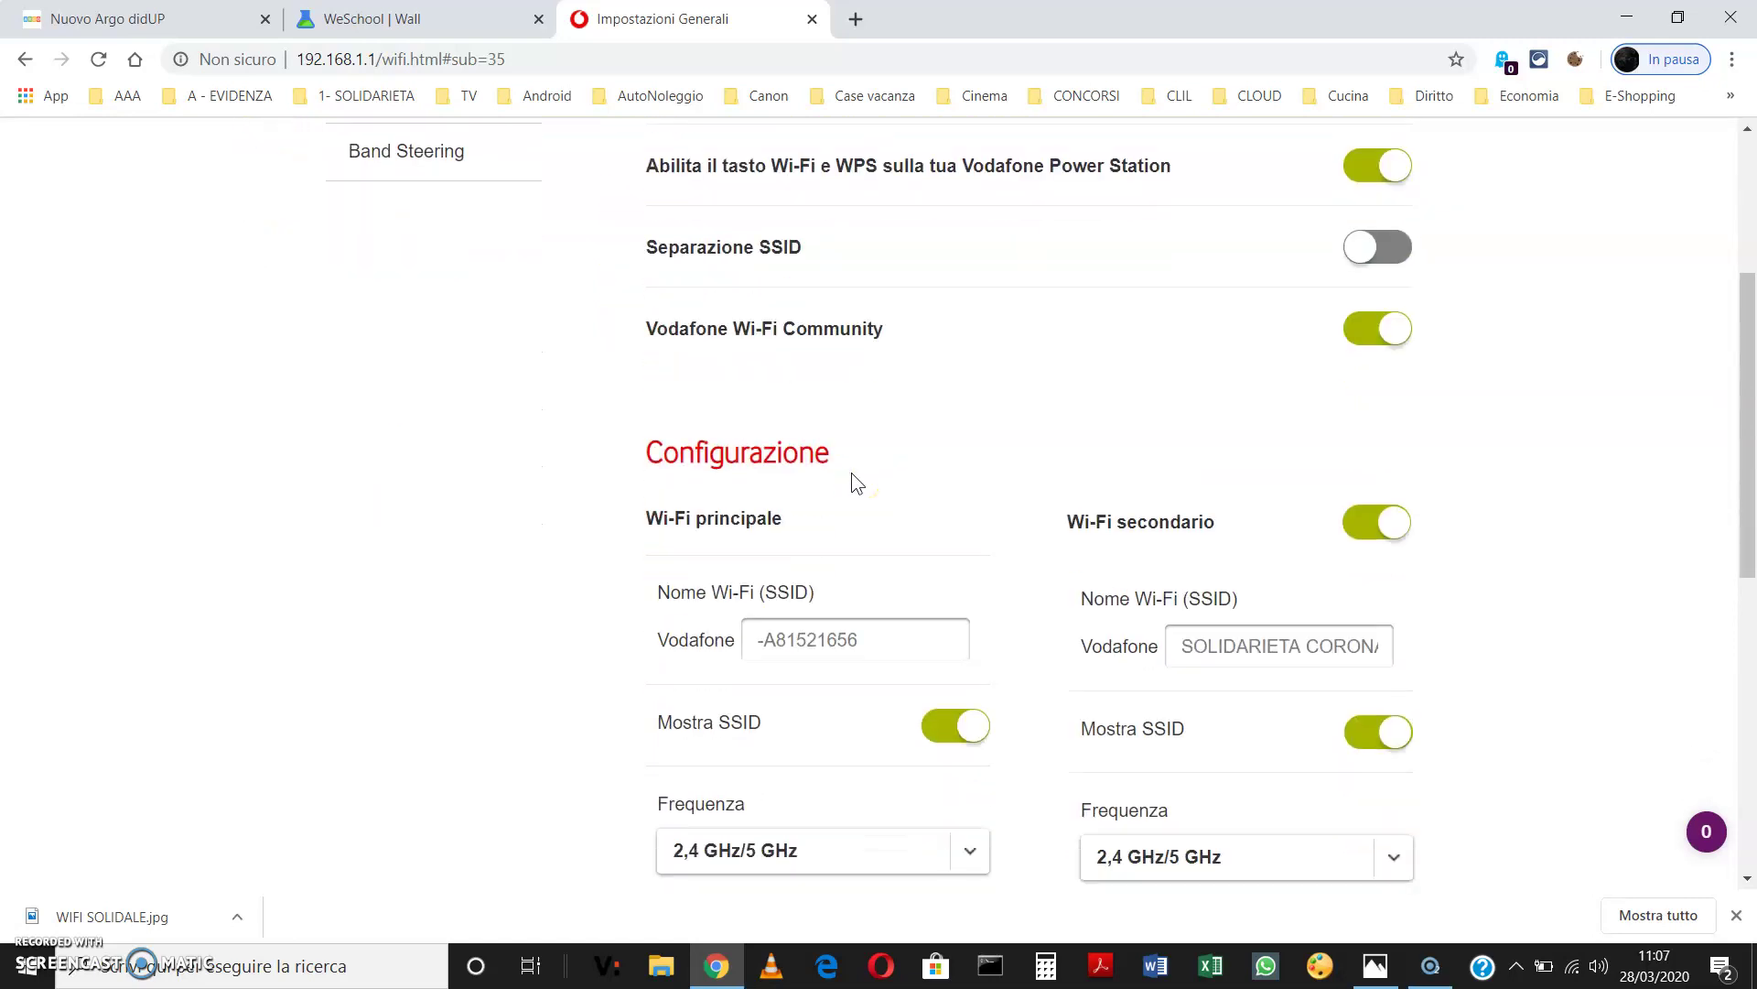
scroll(851, 472, down, 3)
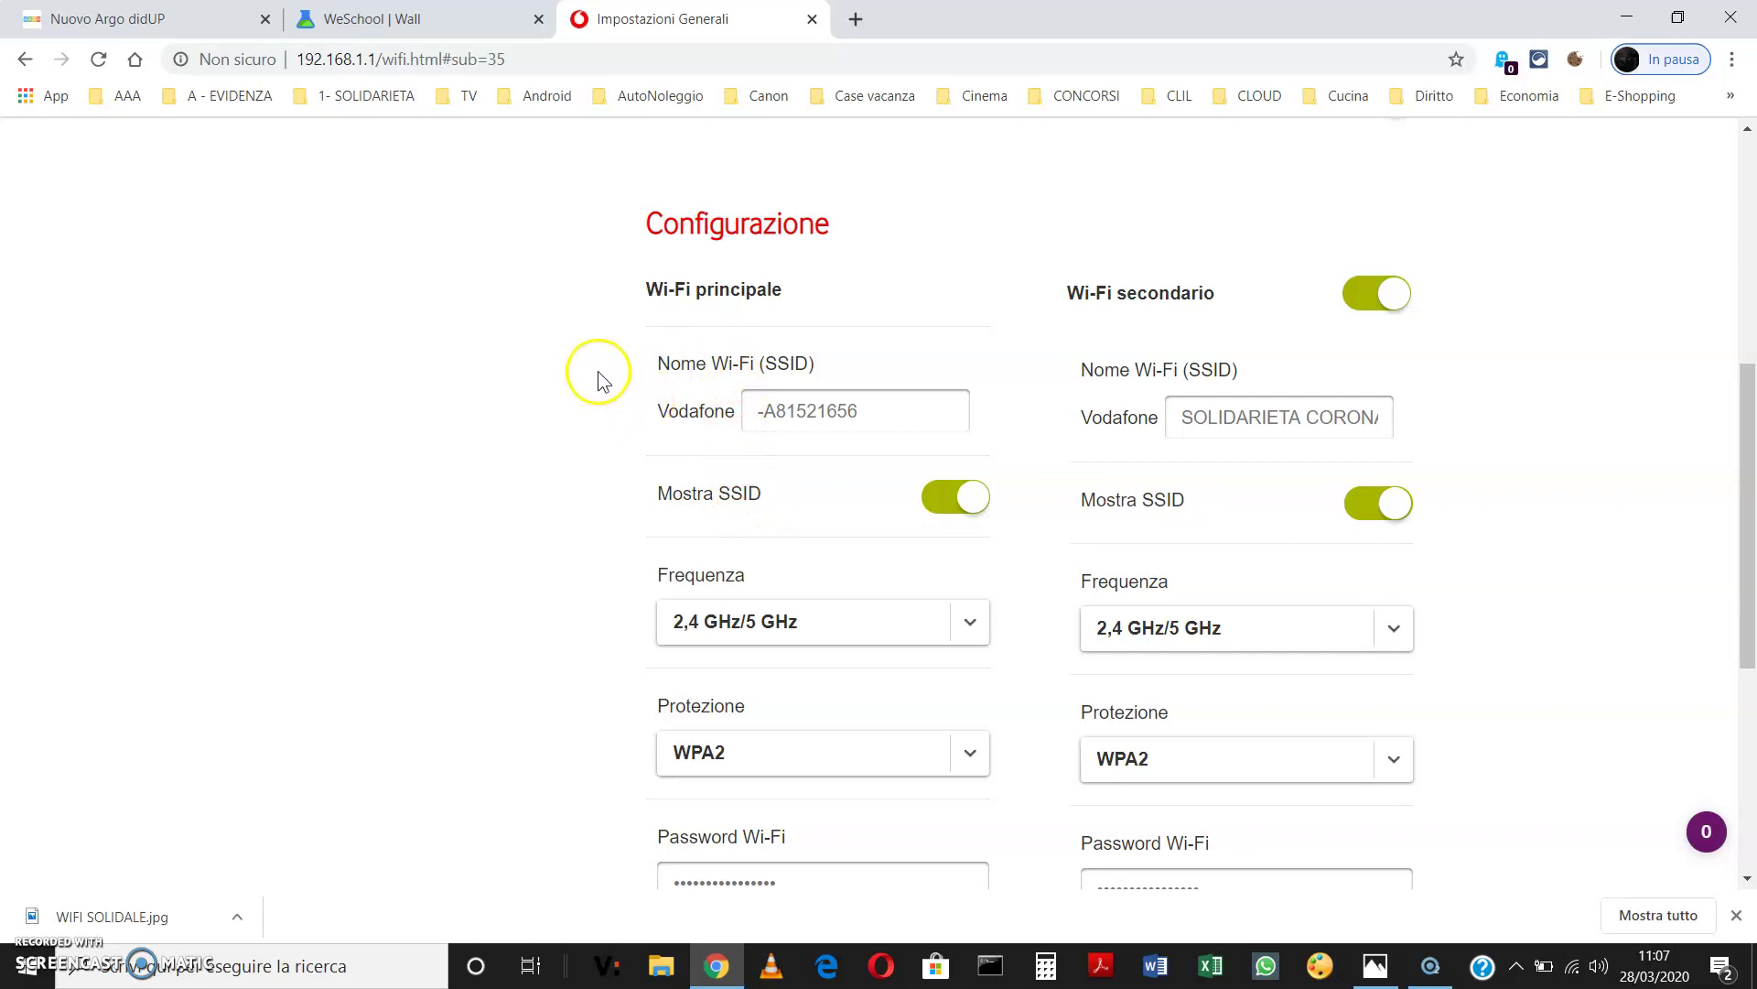
scroll(596, 375, down, 1)
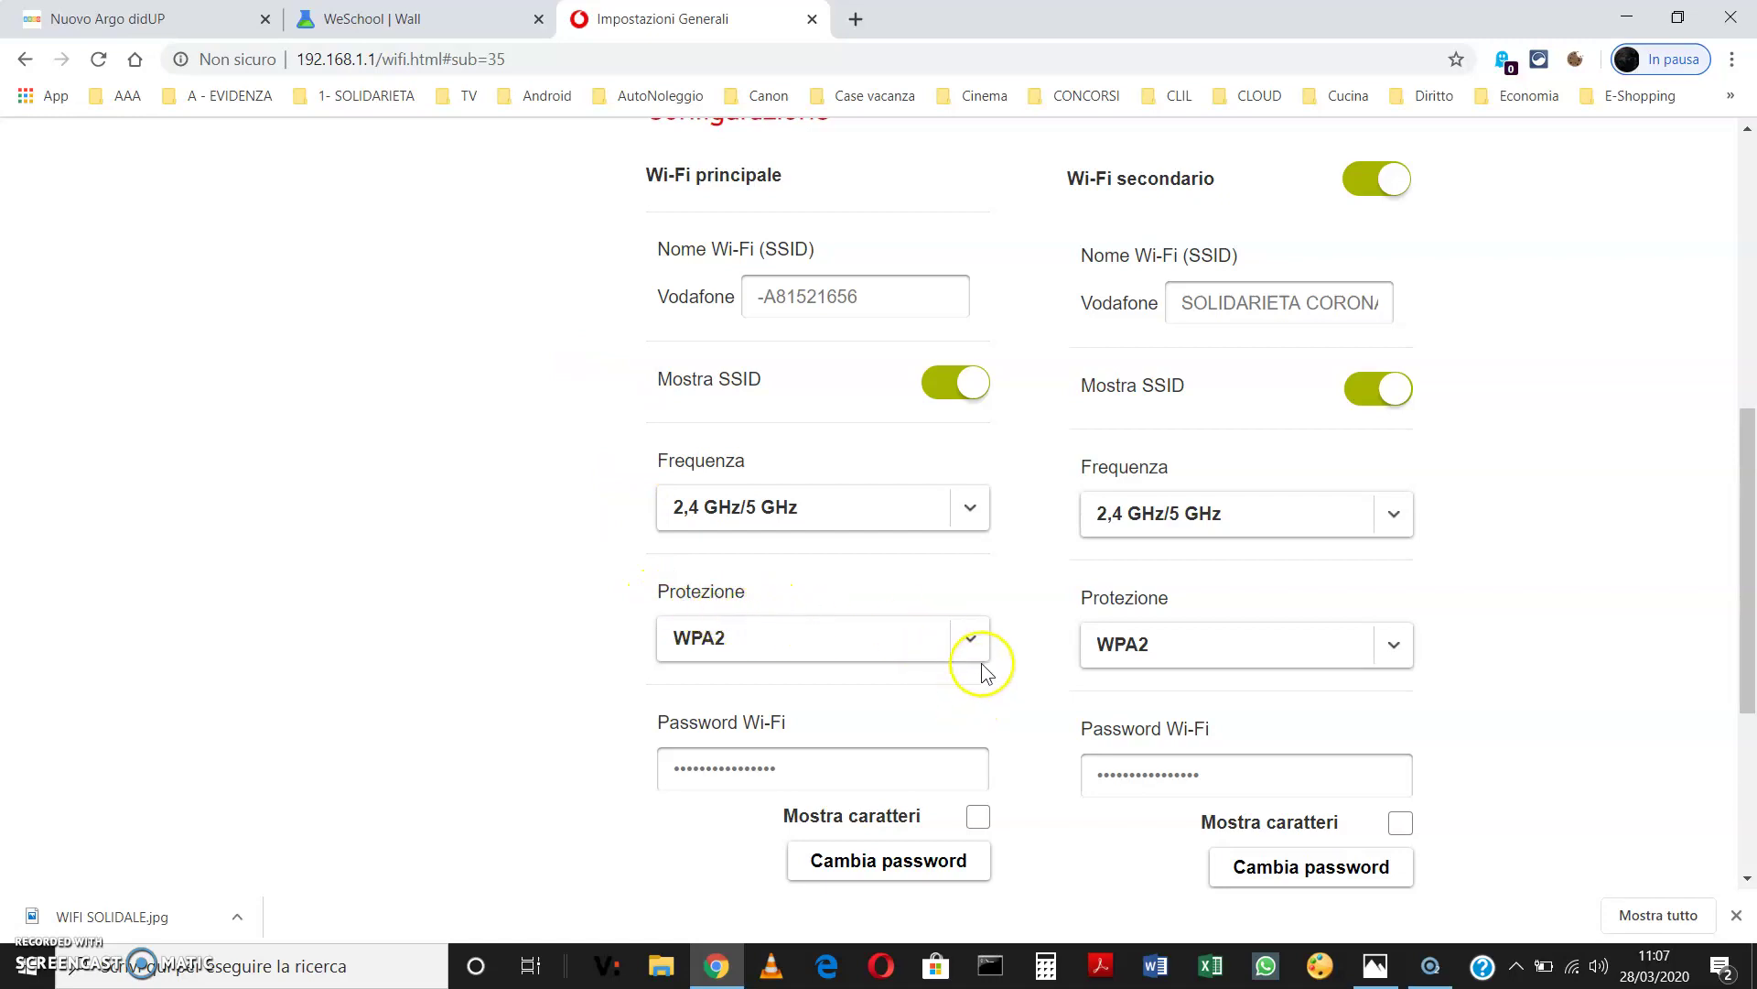
scroll(992, 689, down, 1)
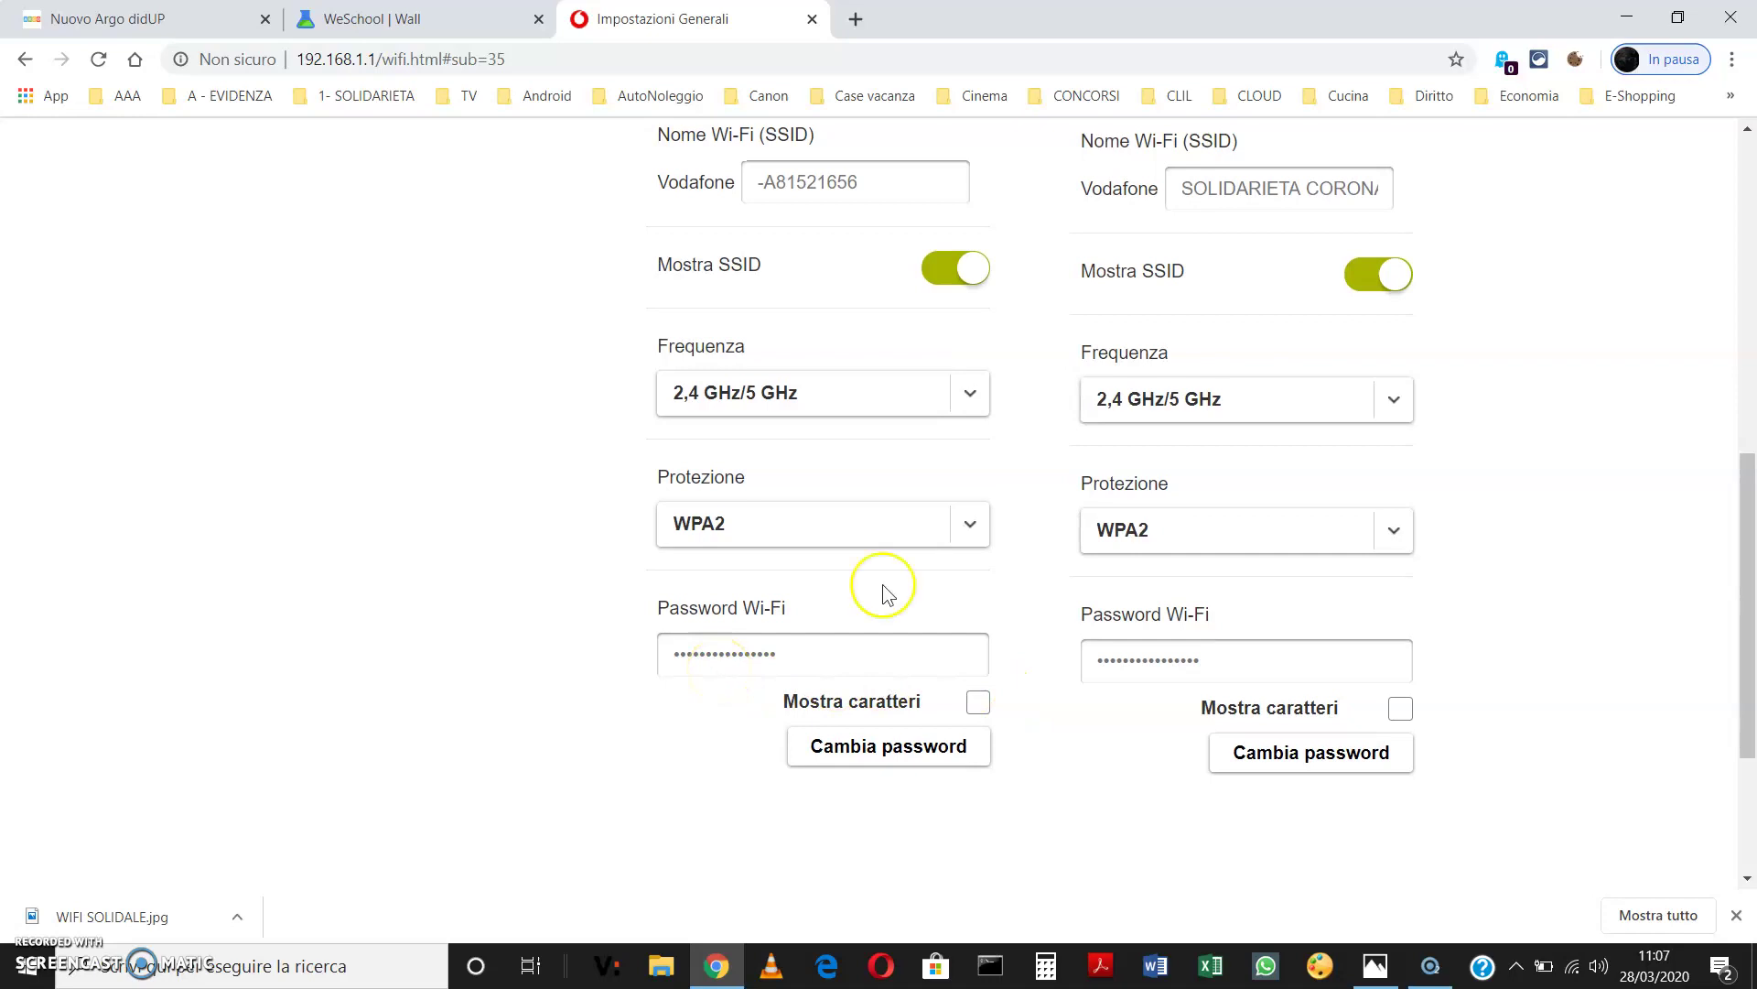
scroll(1510, 308, up, 1)
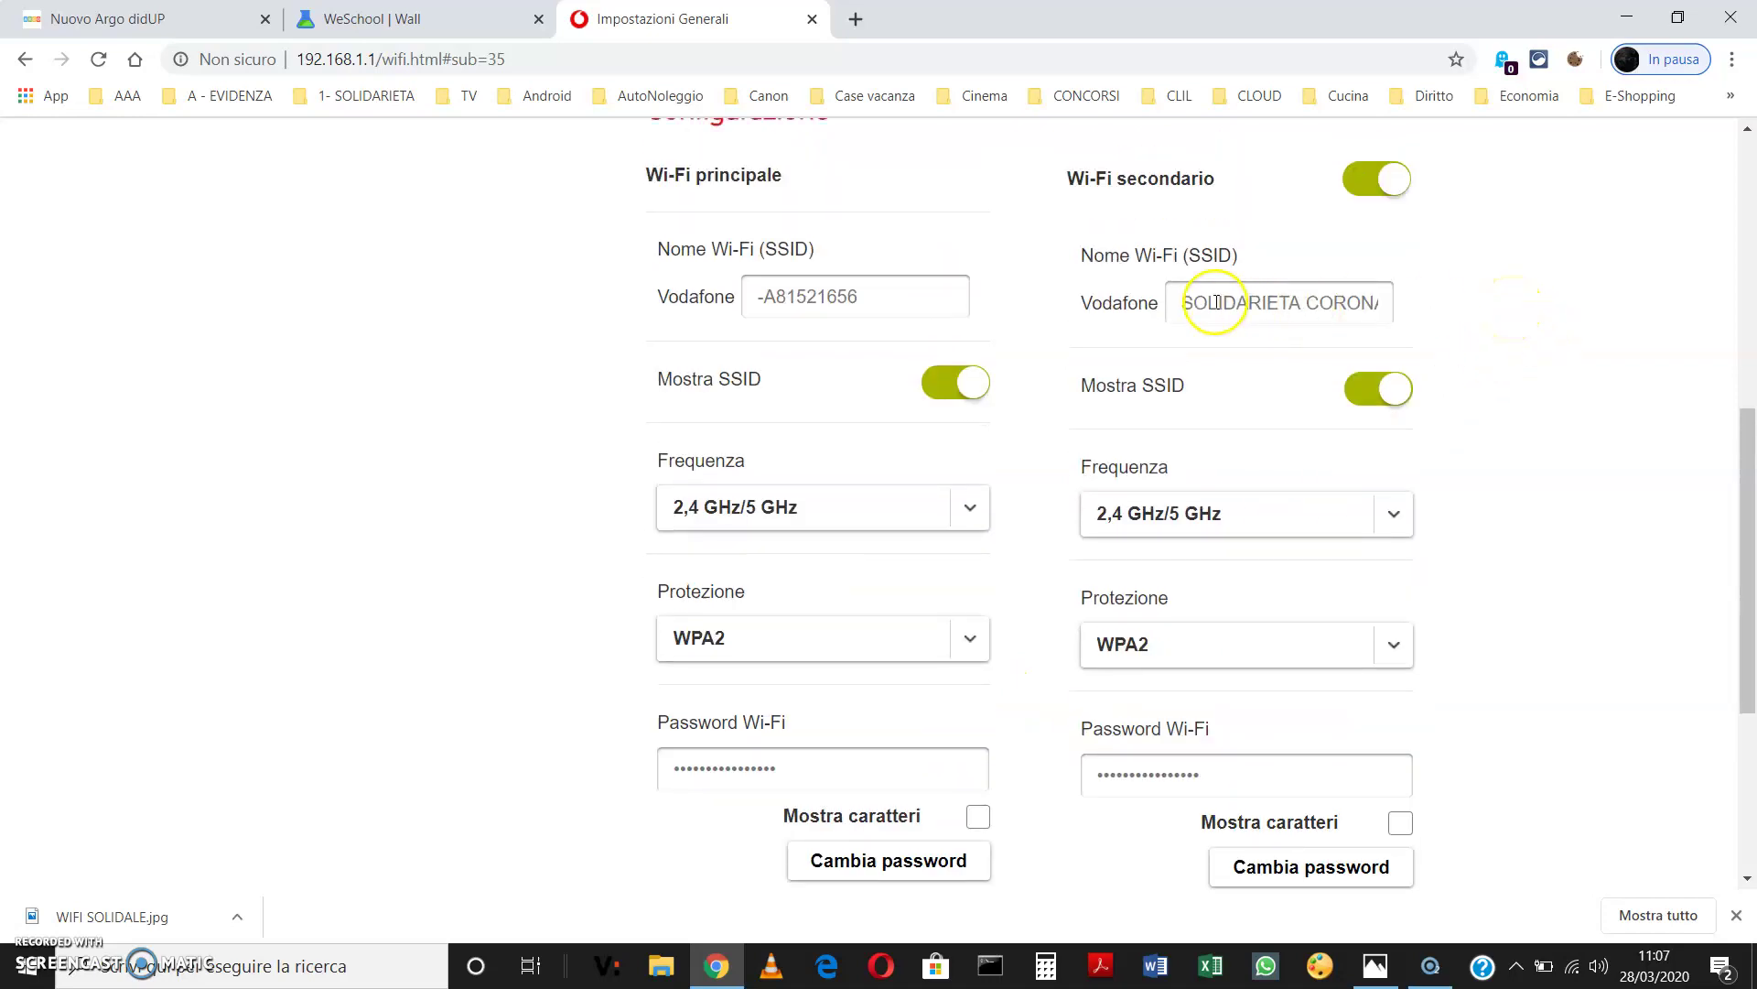
Step: Clear the secondary Wi-Fi network's name, and switch that network off and back on
mouse_move(1196, 305)
mouse_down()
mouse_move(1373, 299)
mouse_move(1169, 293)
mouse_up()
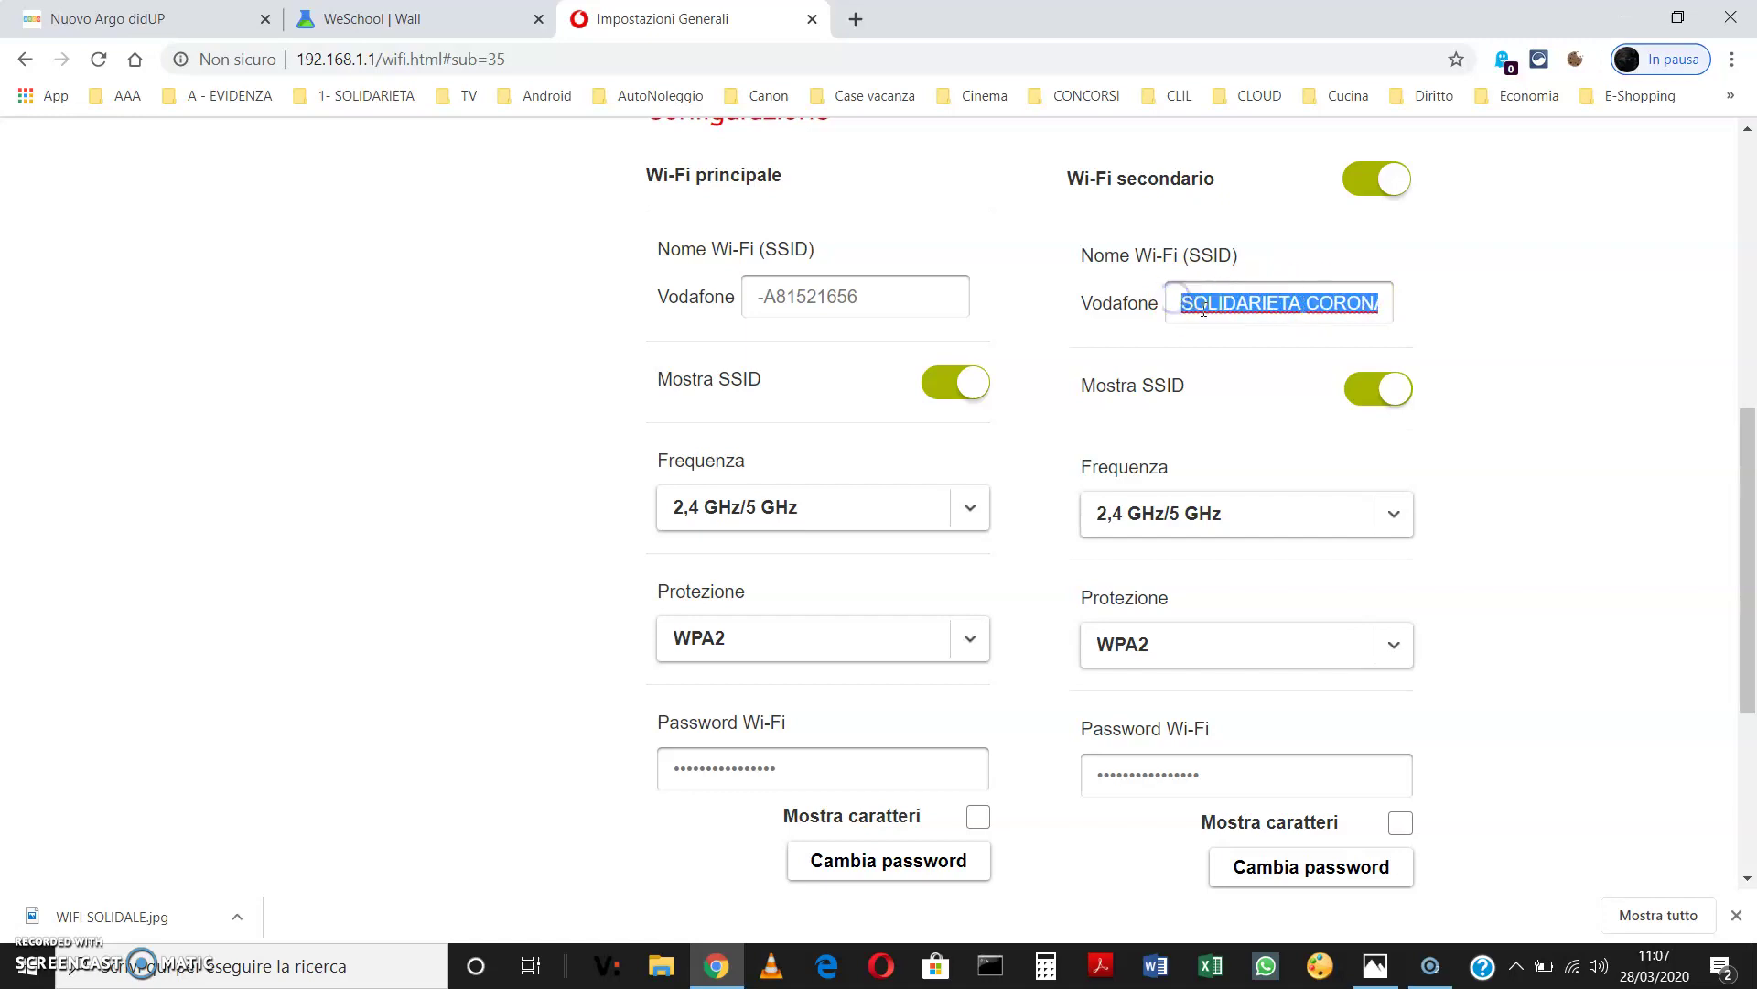
key(BackSpace)
click(1397, 183)
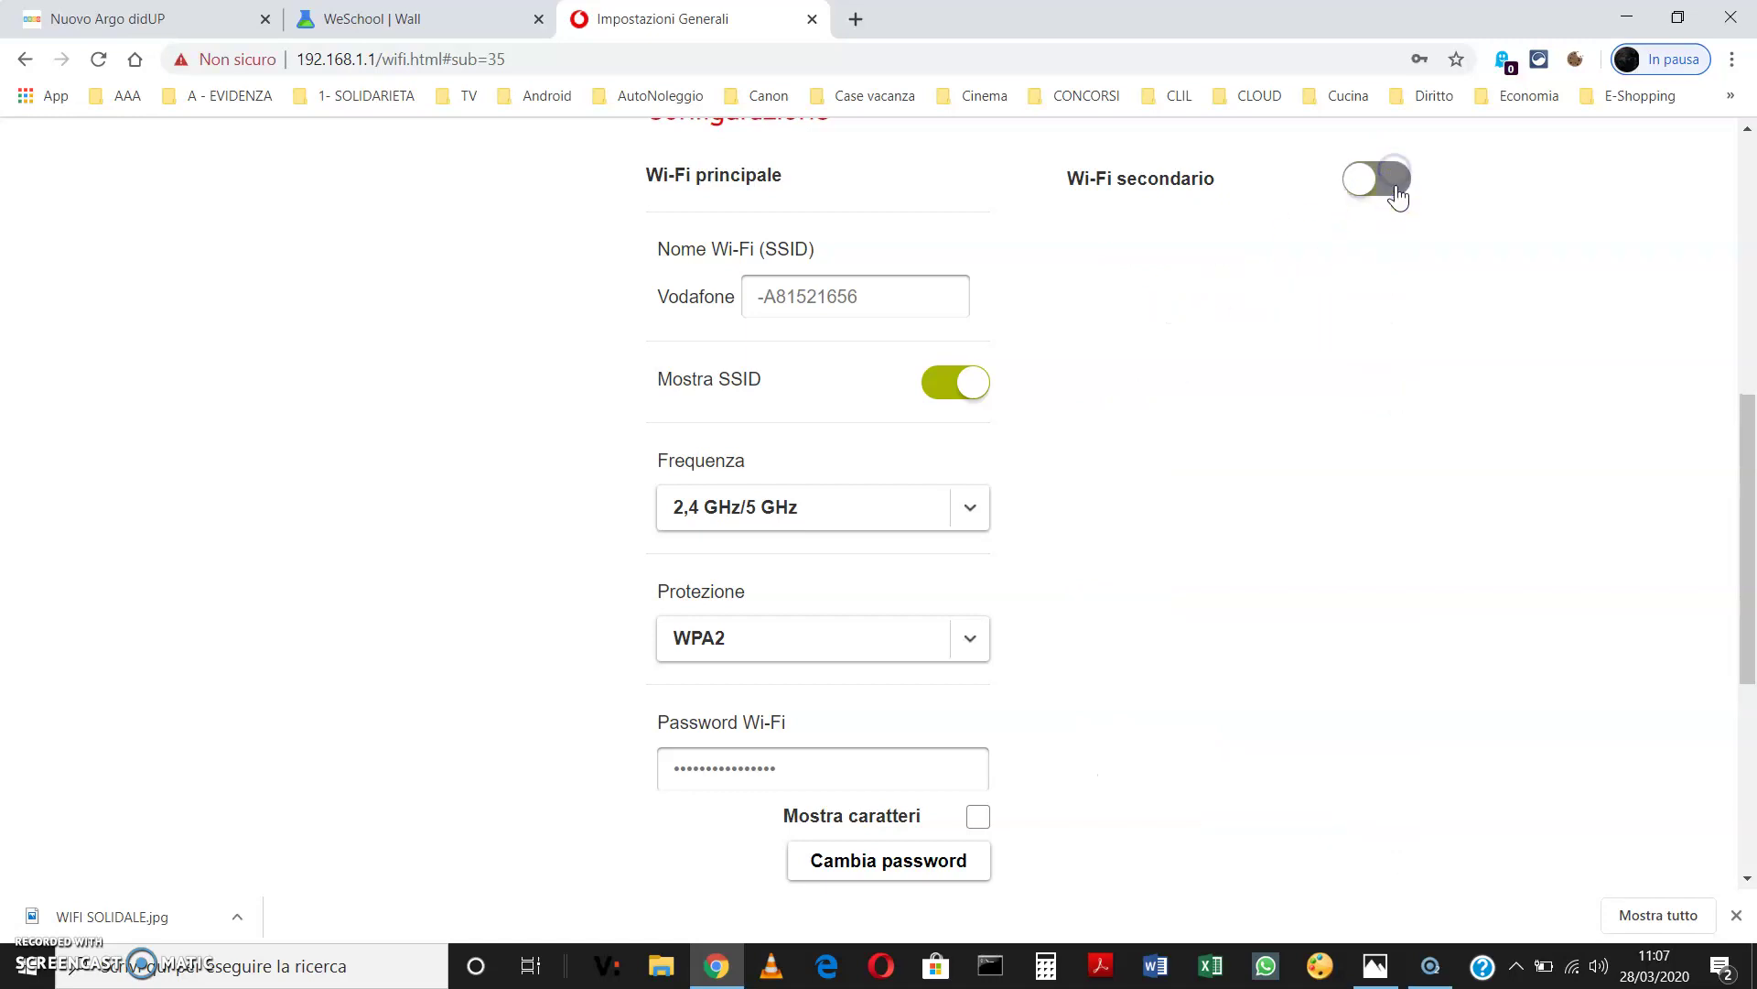
scroll(1408, 214, up, 1)
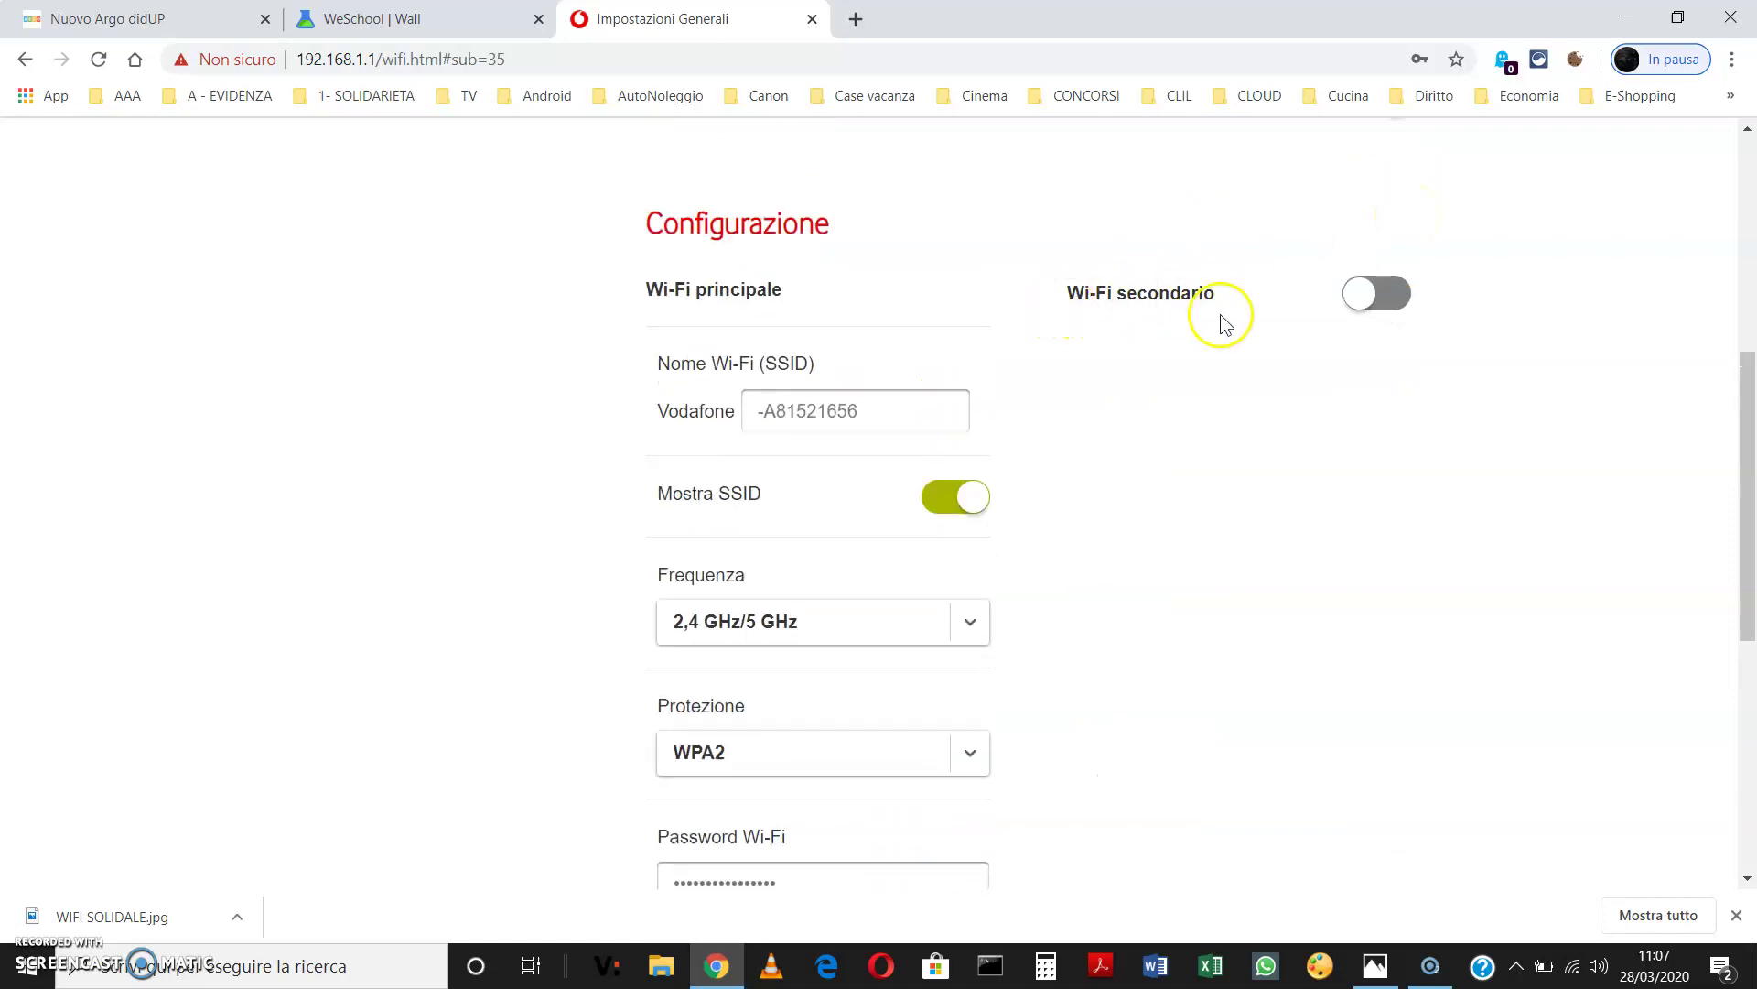
click(1370, 305)
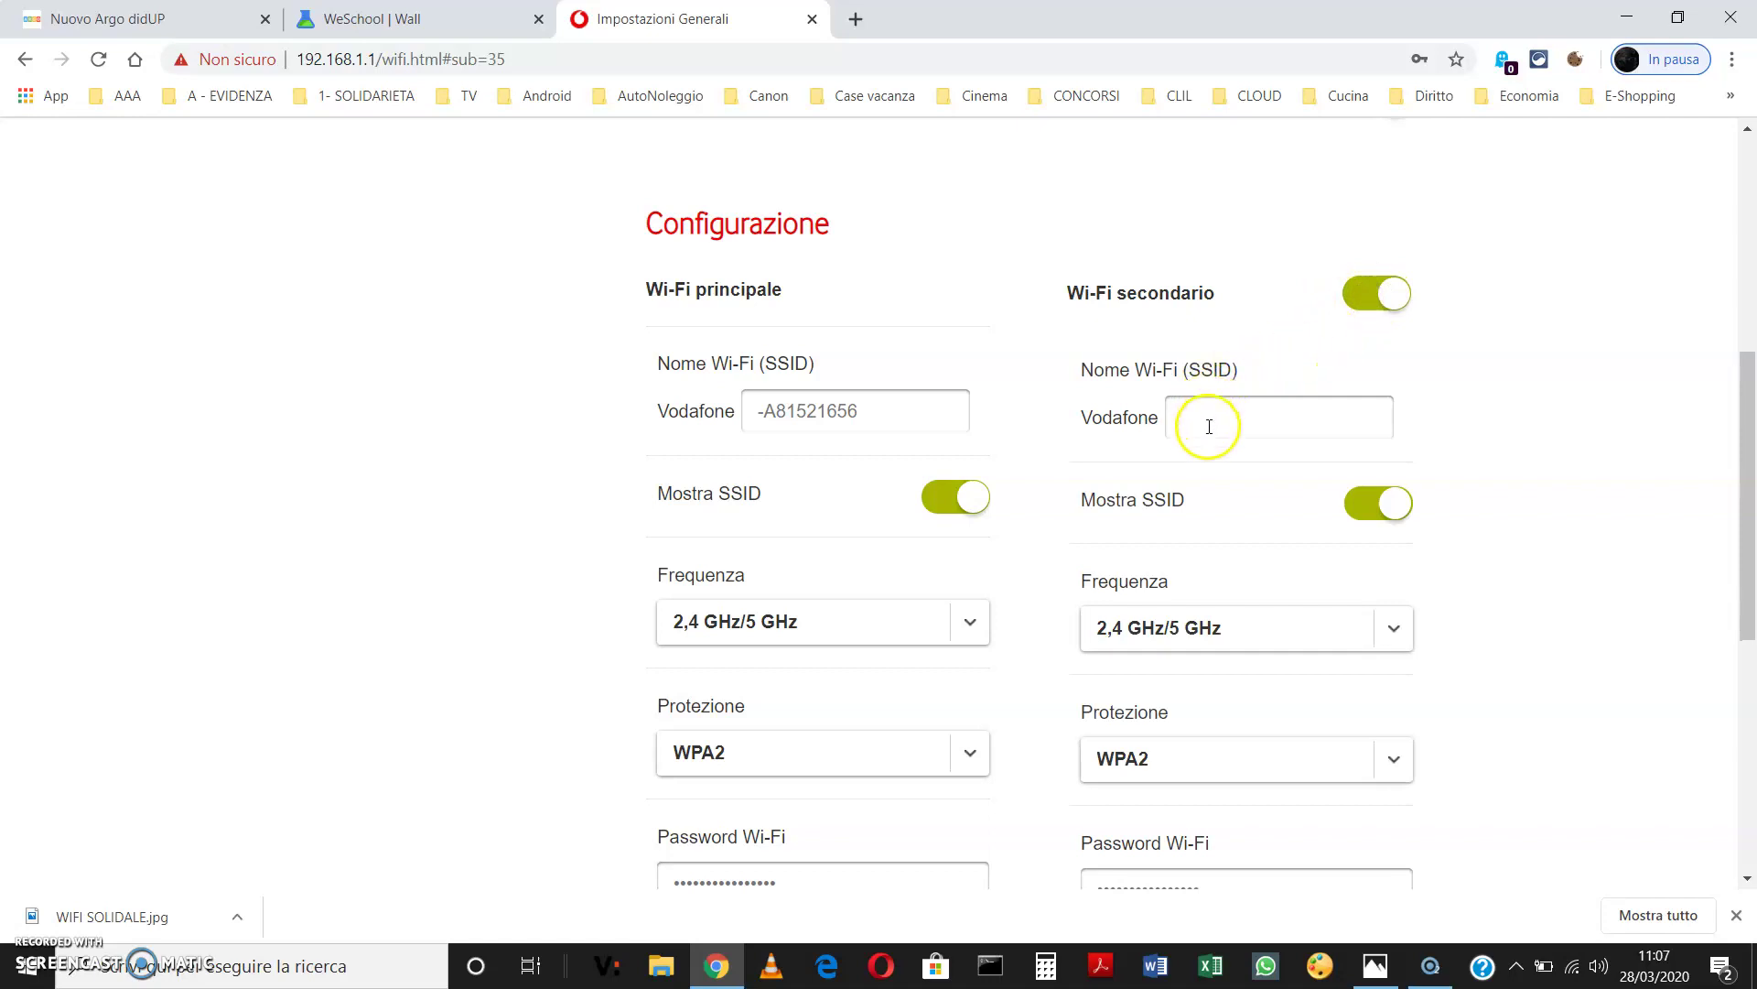
Step: Name the secondary Wi-Fi network SOLIDARIETA CORONAVIRUS
click(1229, 402)
click(1218, 369)
text(DA)
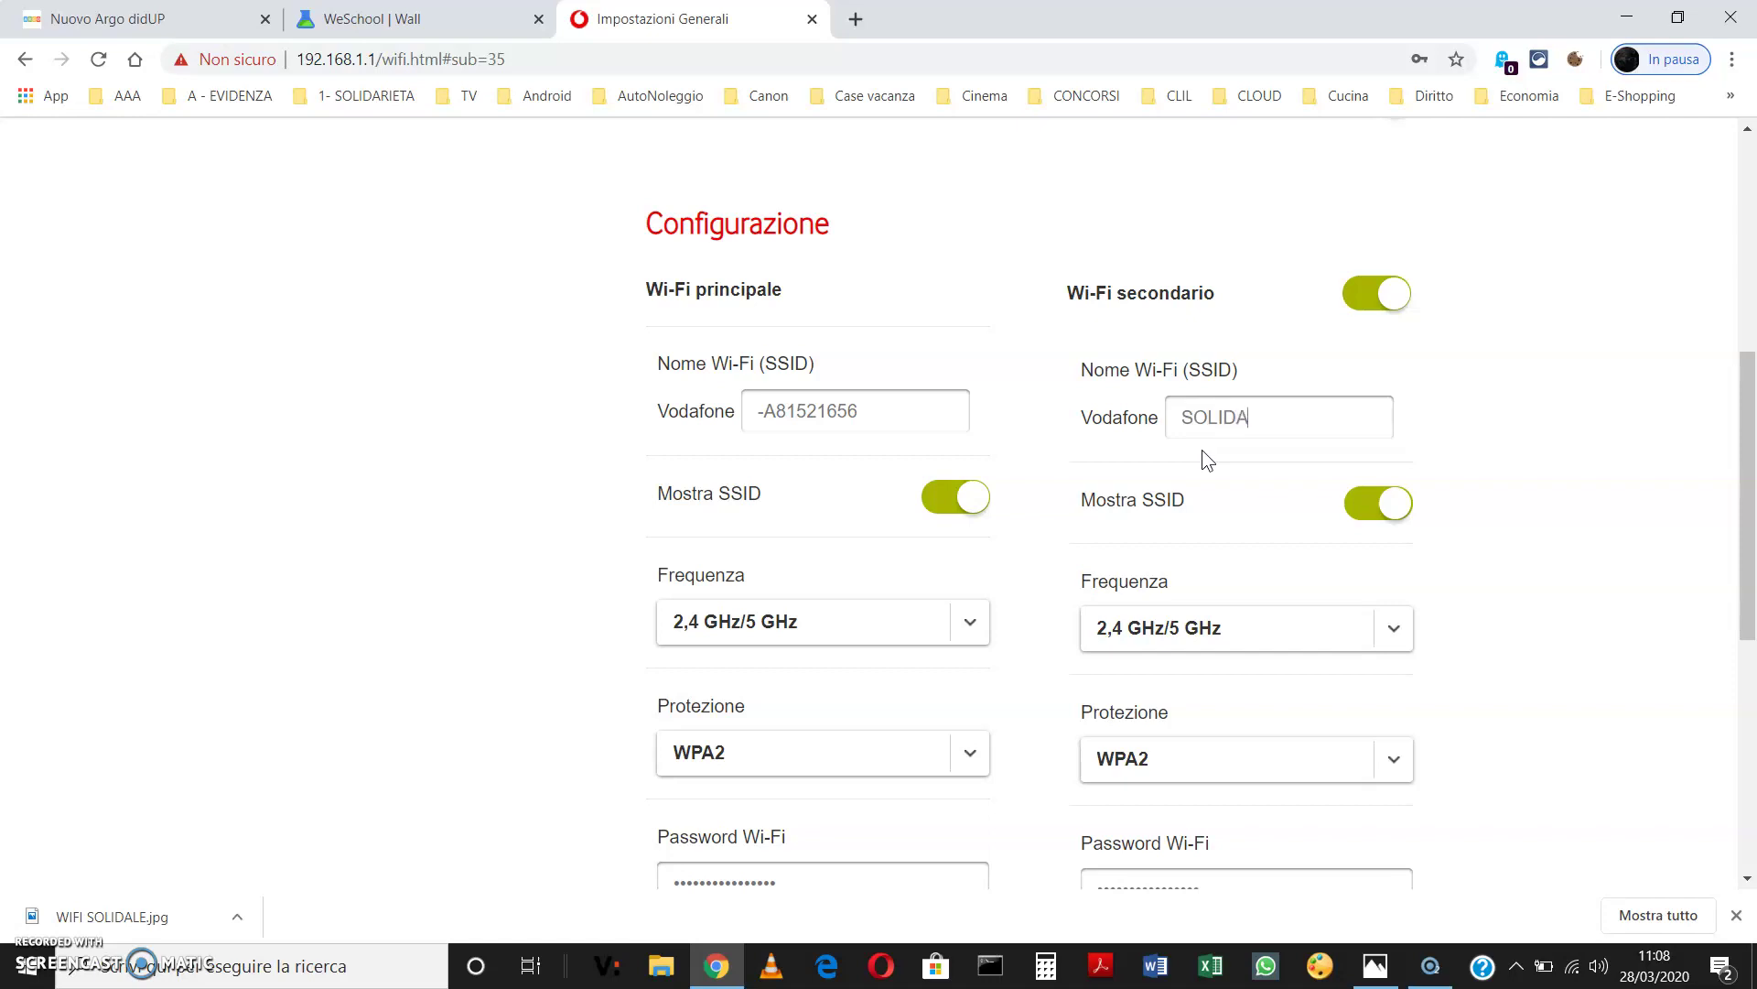
text(RIETA CORONAVIRUS)
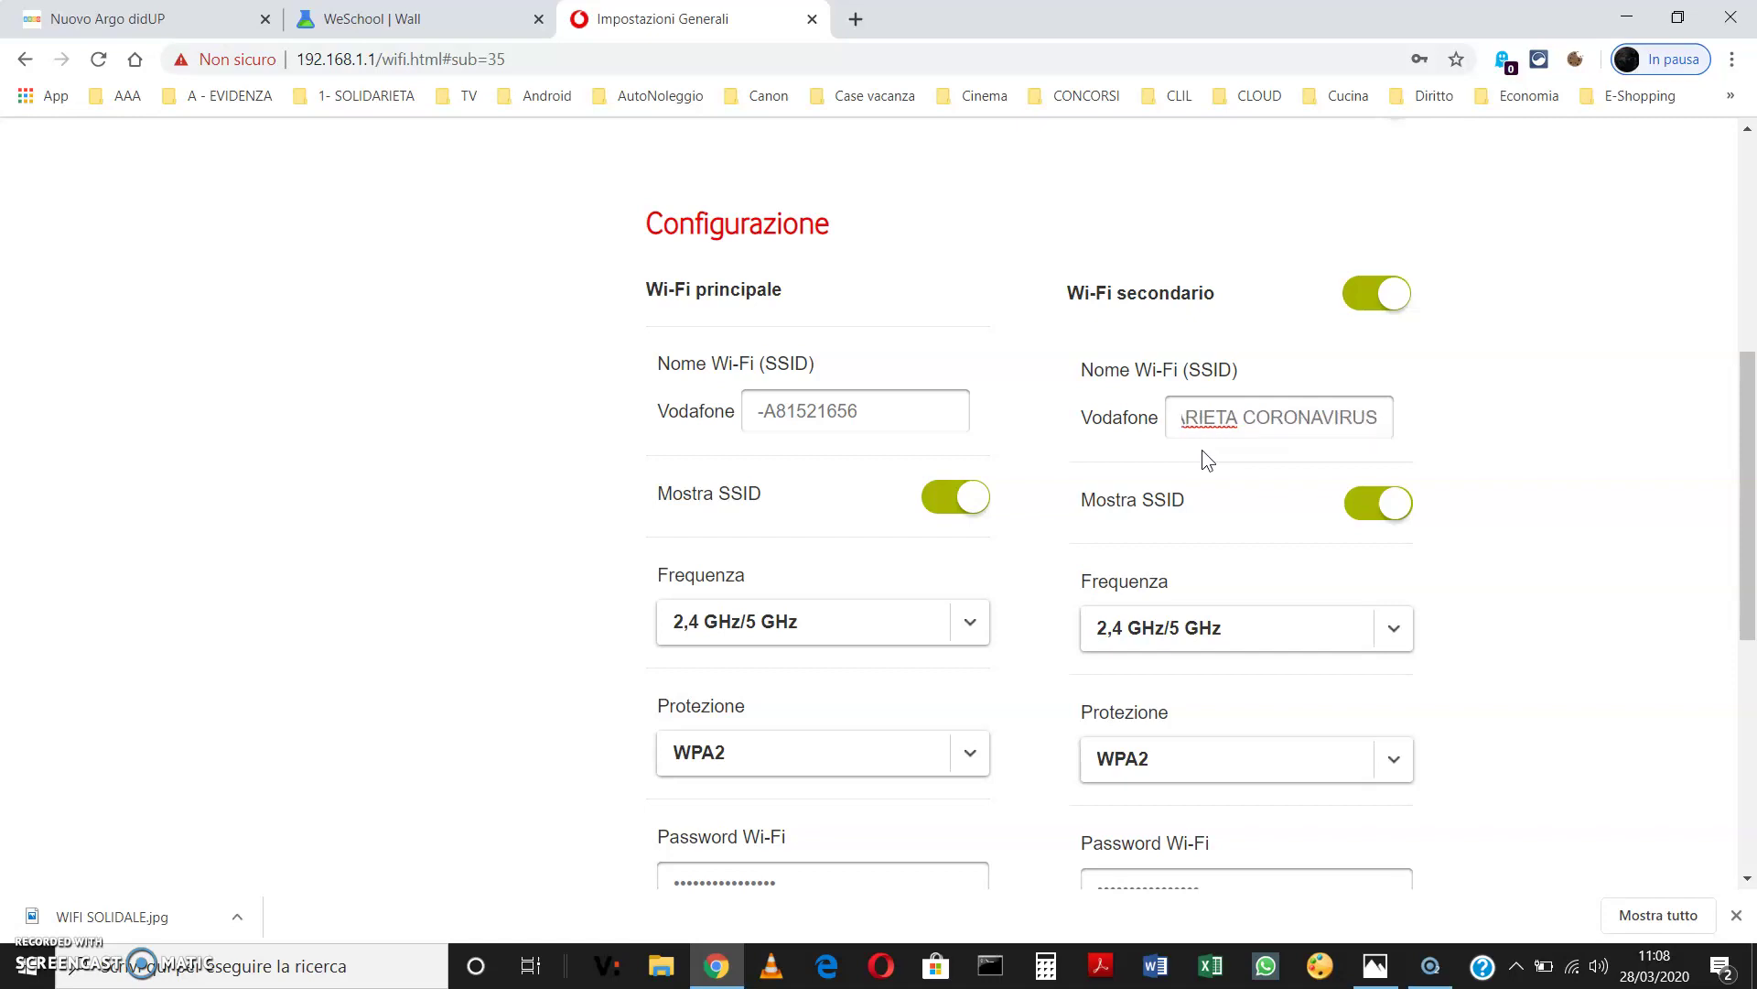
Step: Set the secondary Wi-Fi network's protection to Disattiva
scroll(1546, 436, down, 2)
scroll(1555, 425, down, 2)
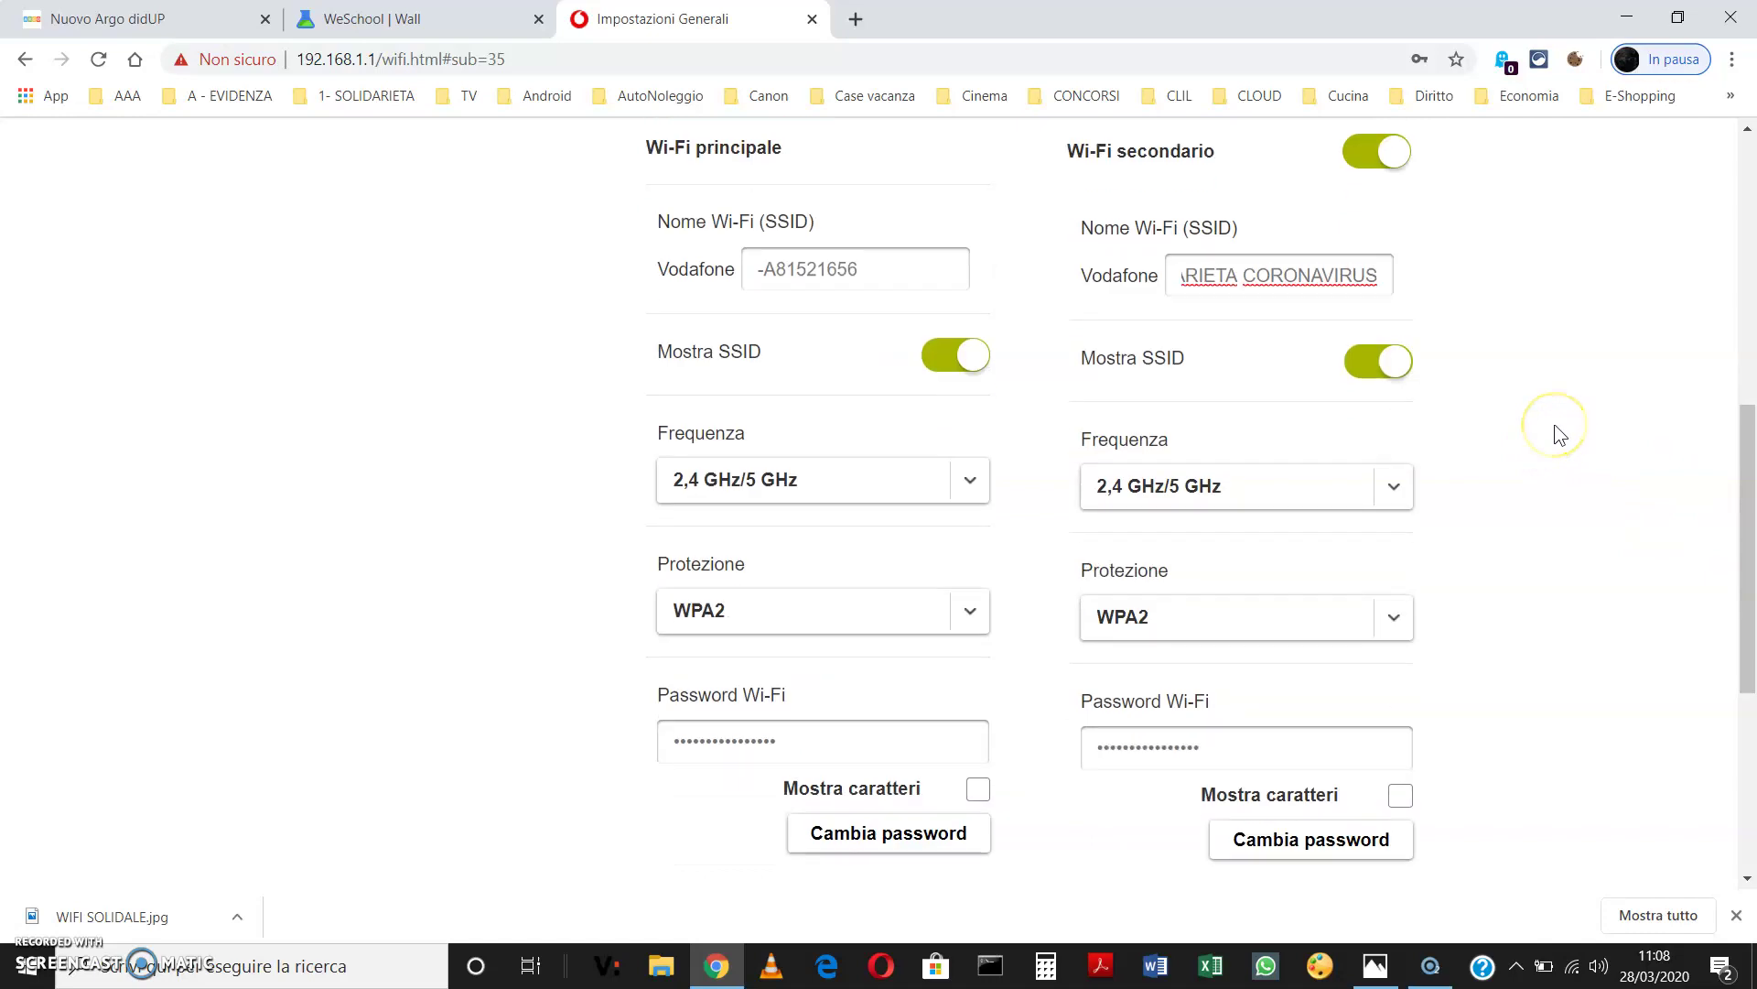
scroll(1561, 434, down, 2)
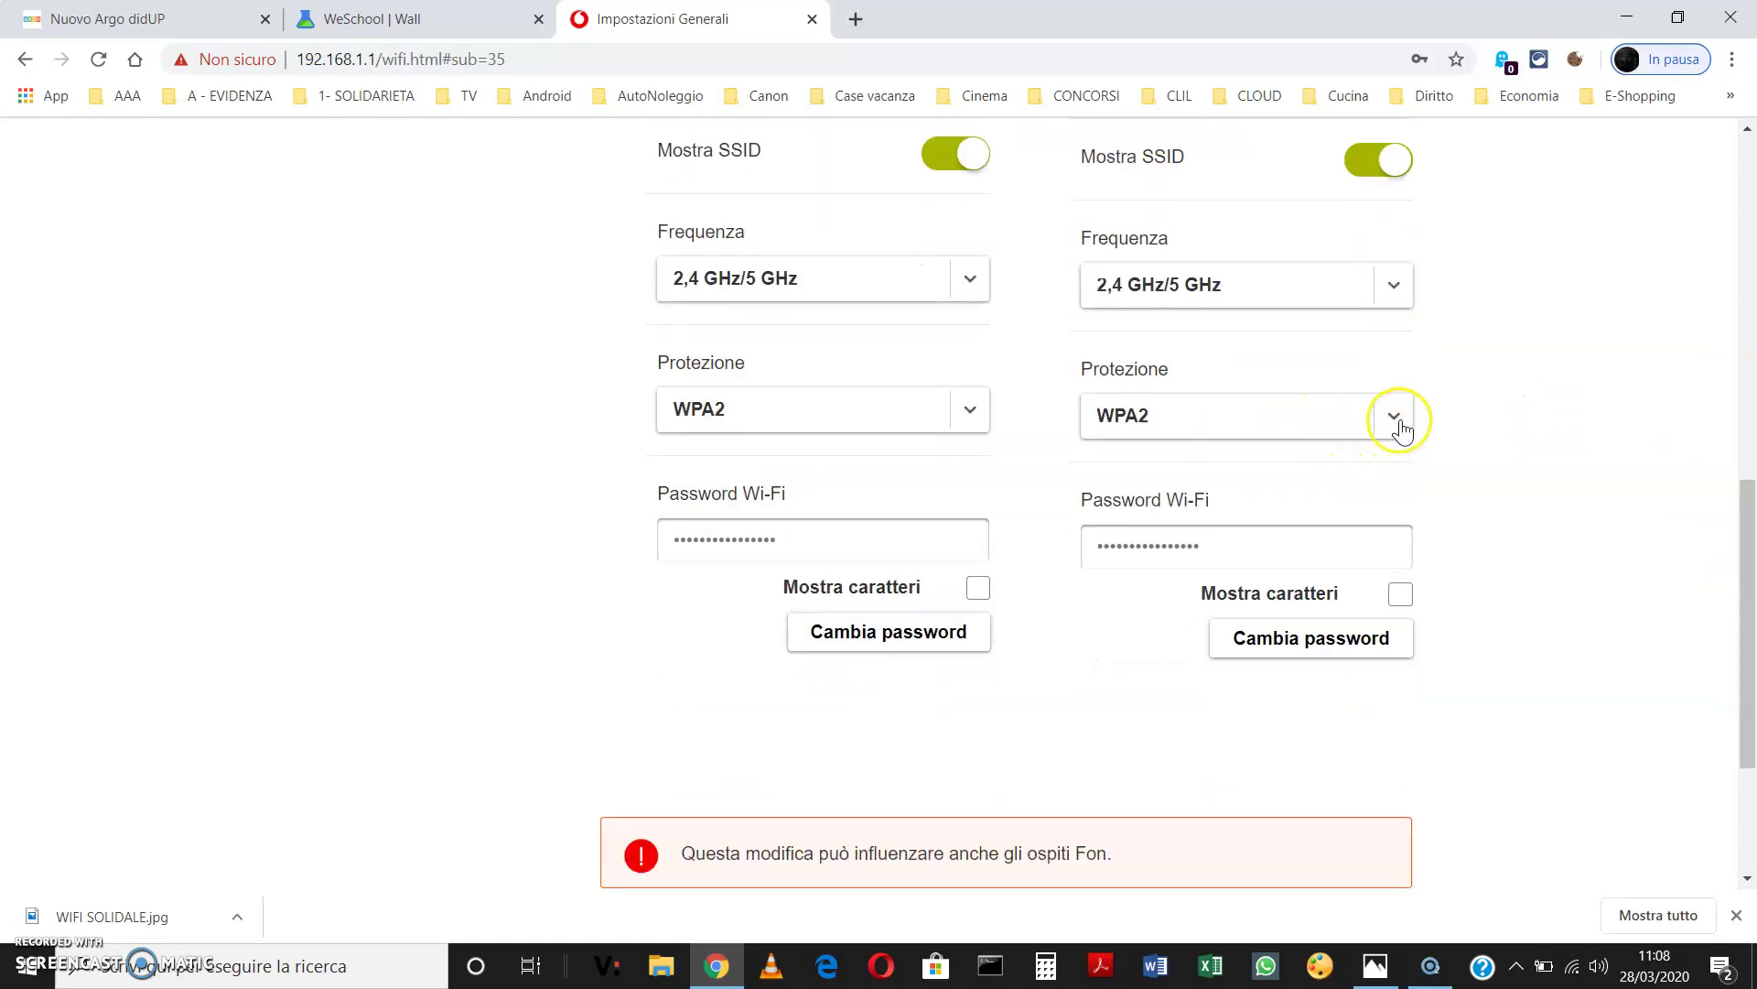
click(1394, 420)
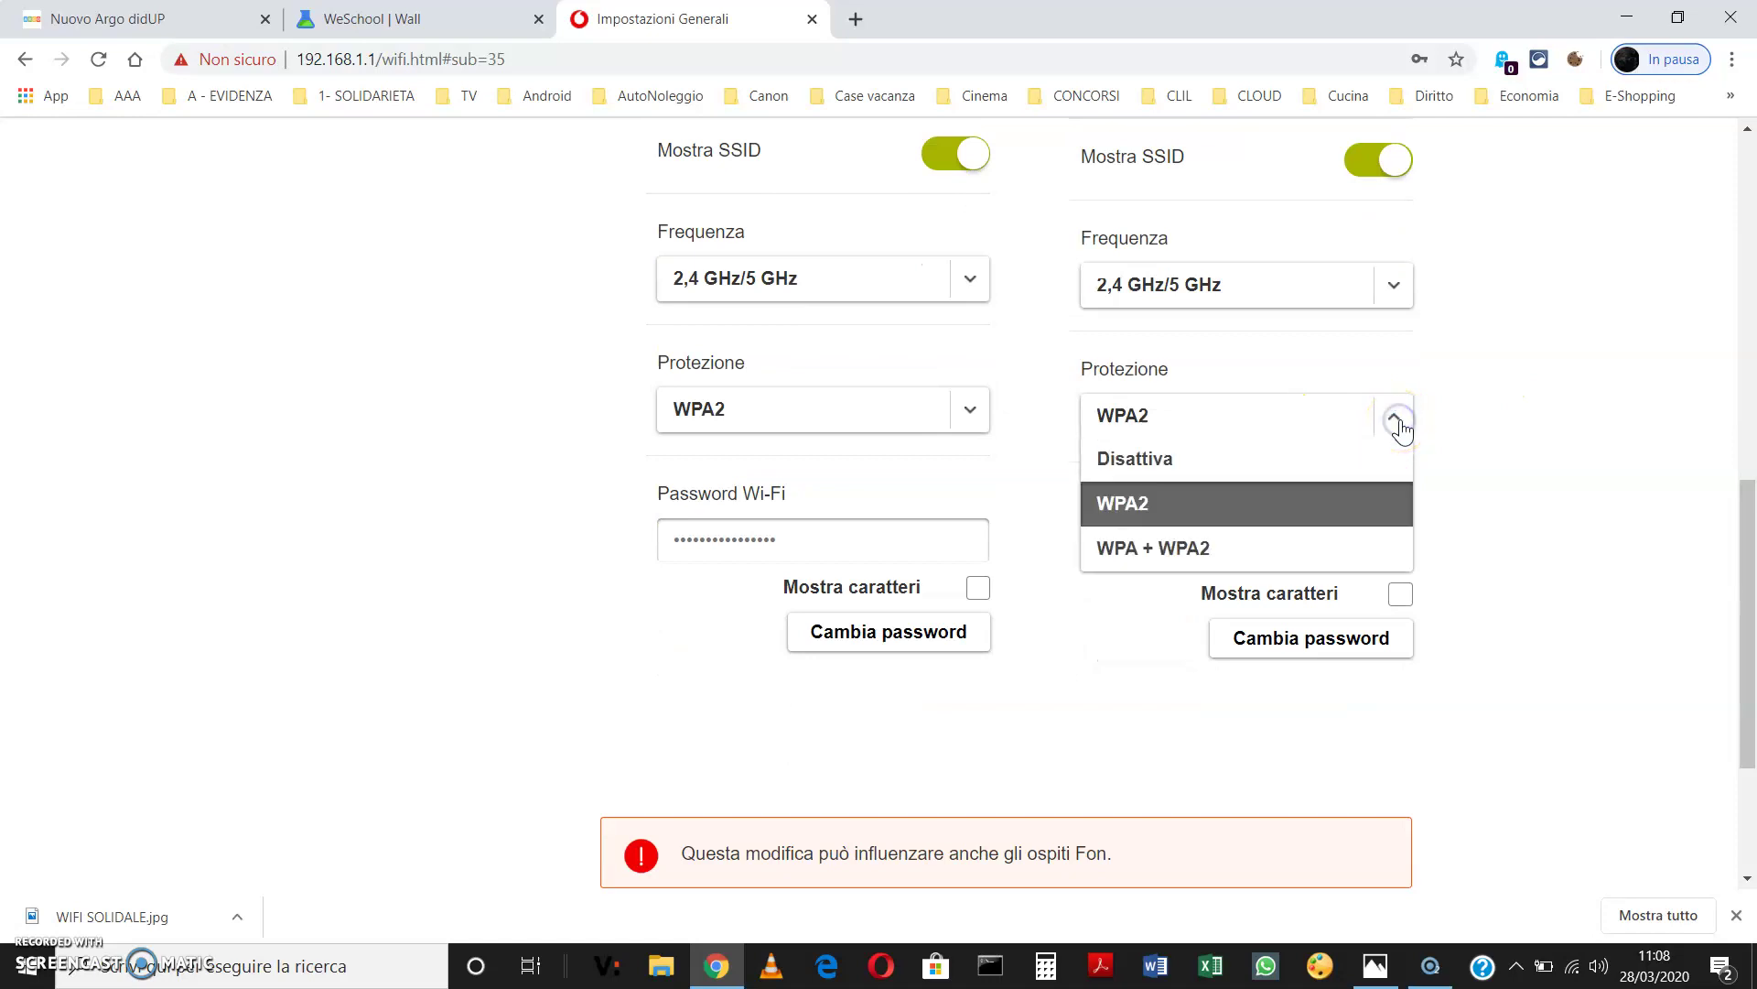
click(1232, 461)
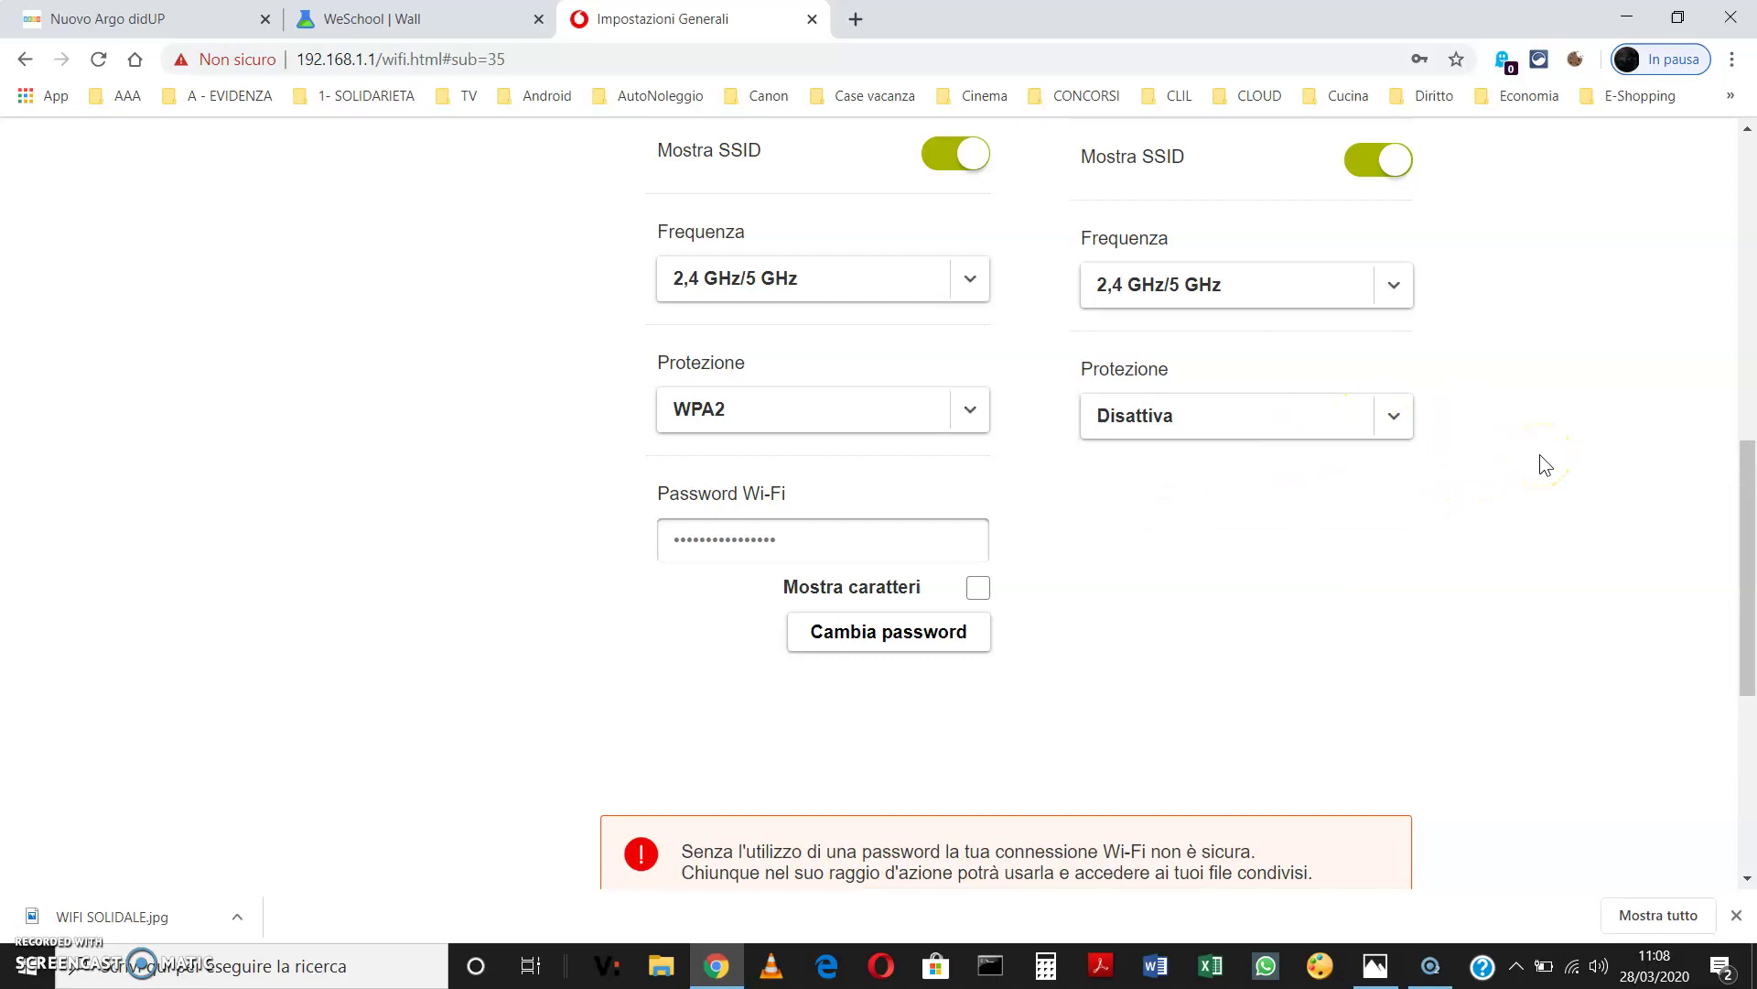
Step: Check the secondary network's settings against the primary one and apply the Wi-Fi changes
scroll(1539, 454, up, 1)
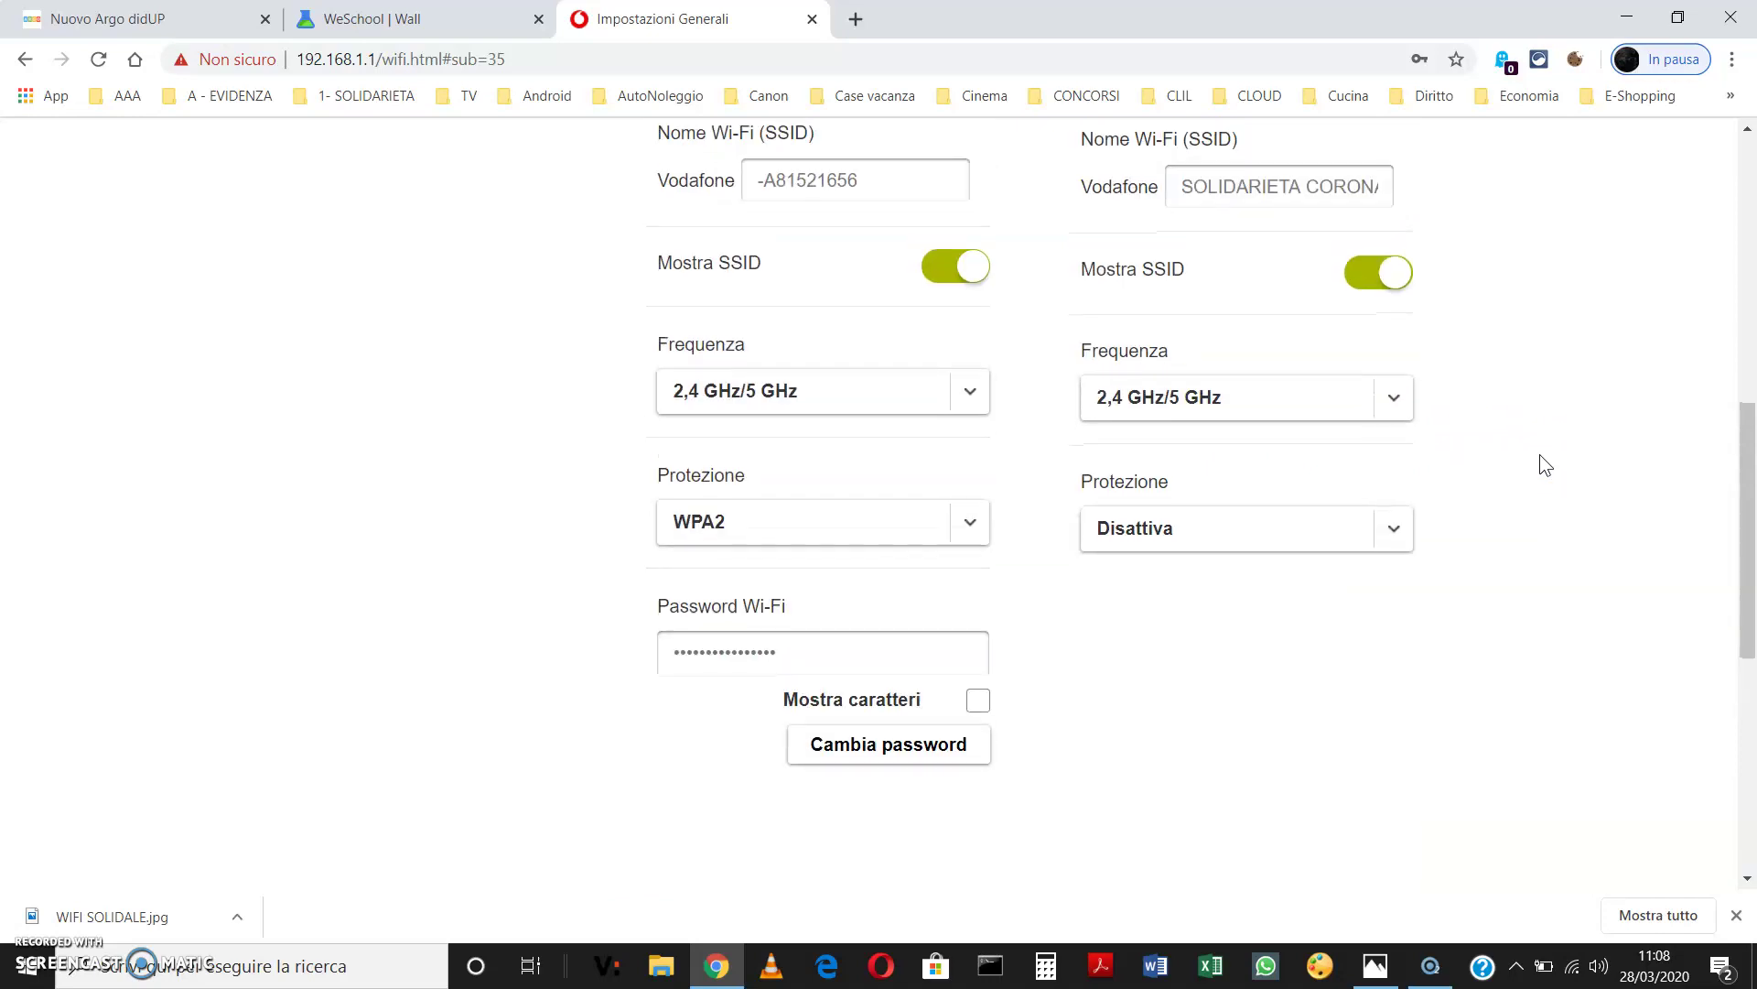
scroll(1540, 454, down, 1)
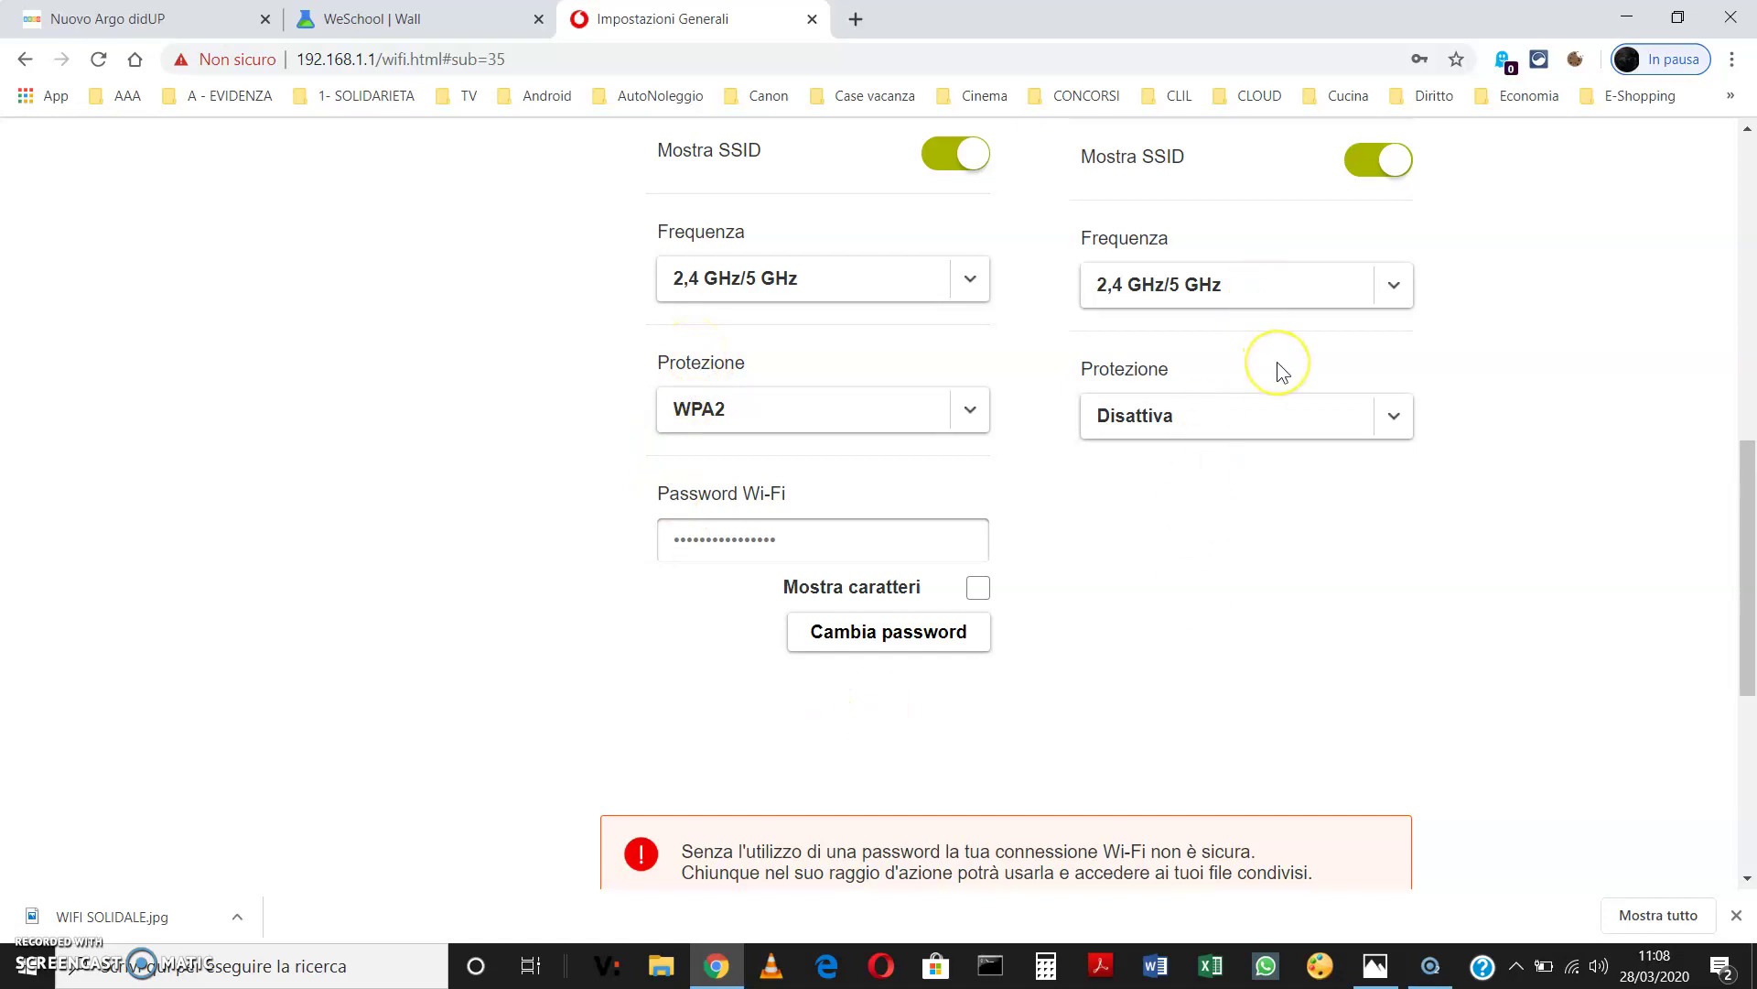
scroll(1277, 362, up, 3)
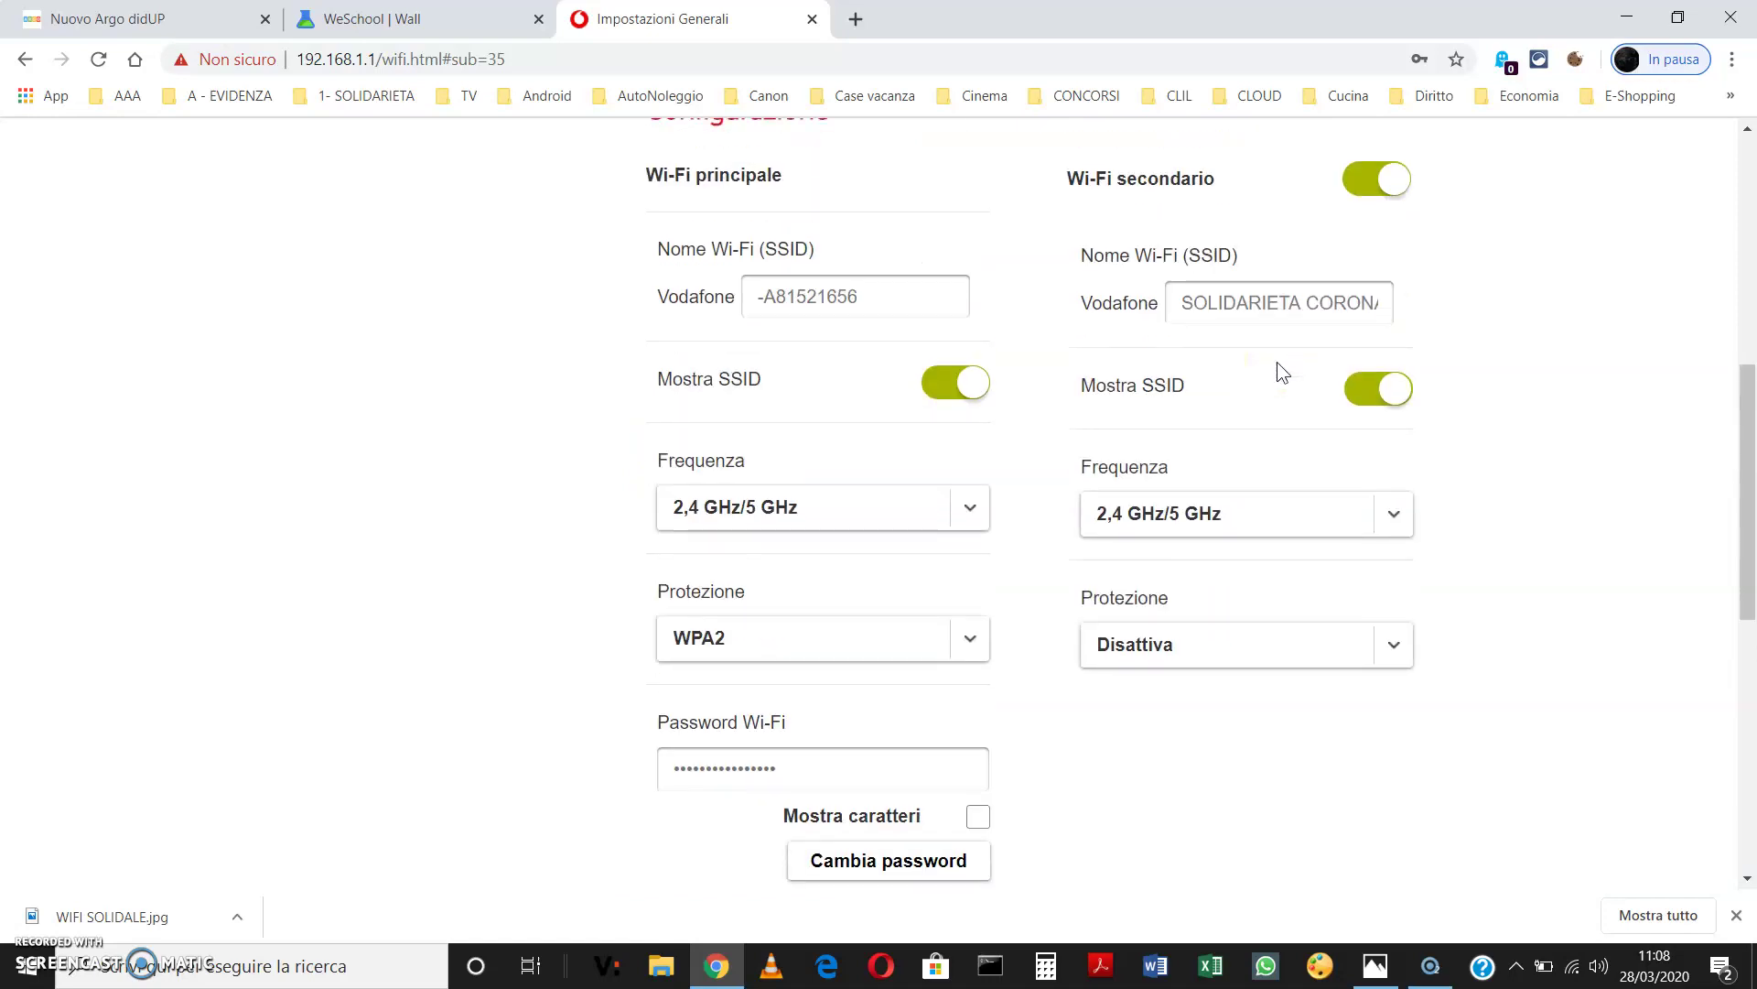
scroll(1277, 366, down, 8)
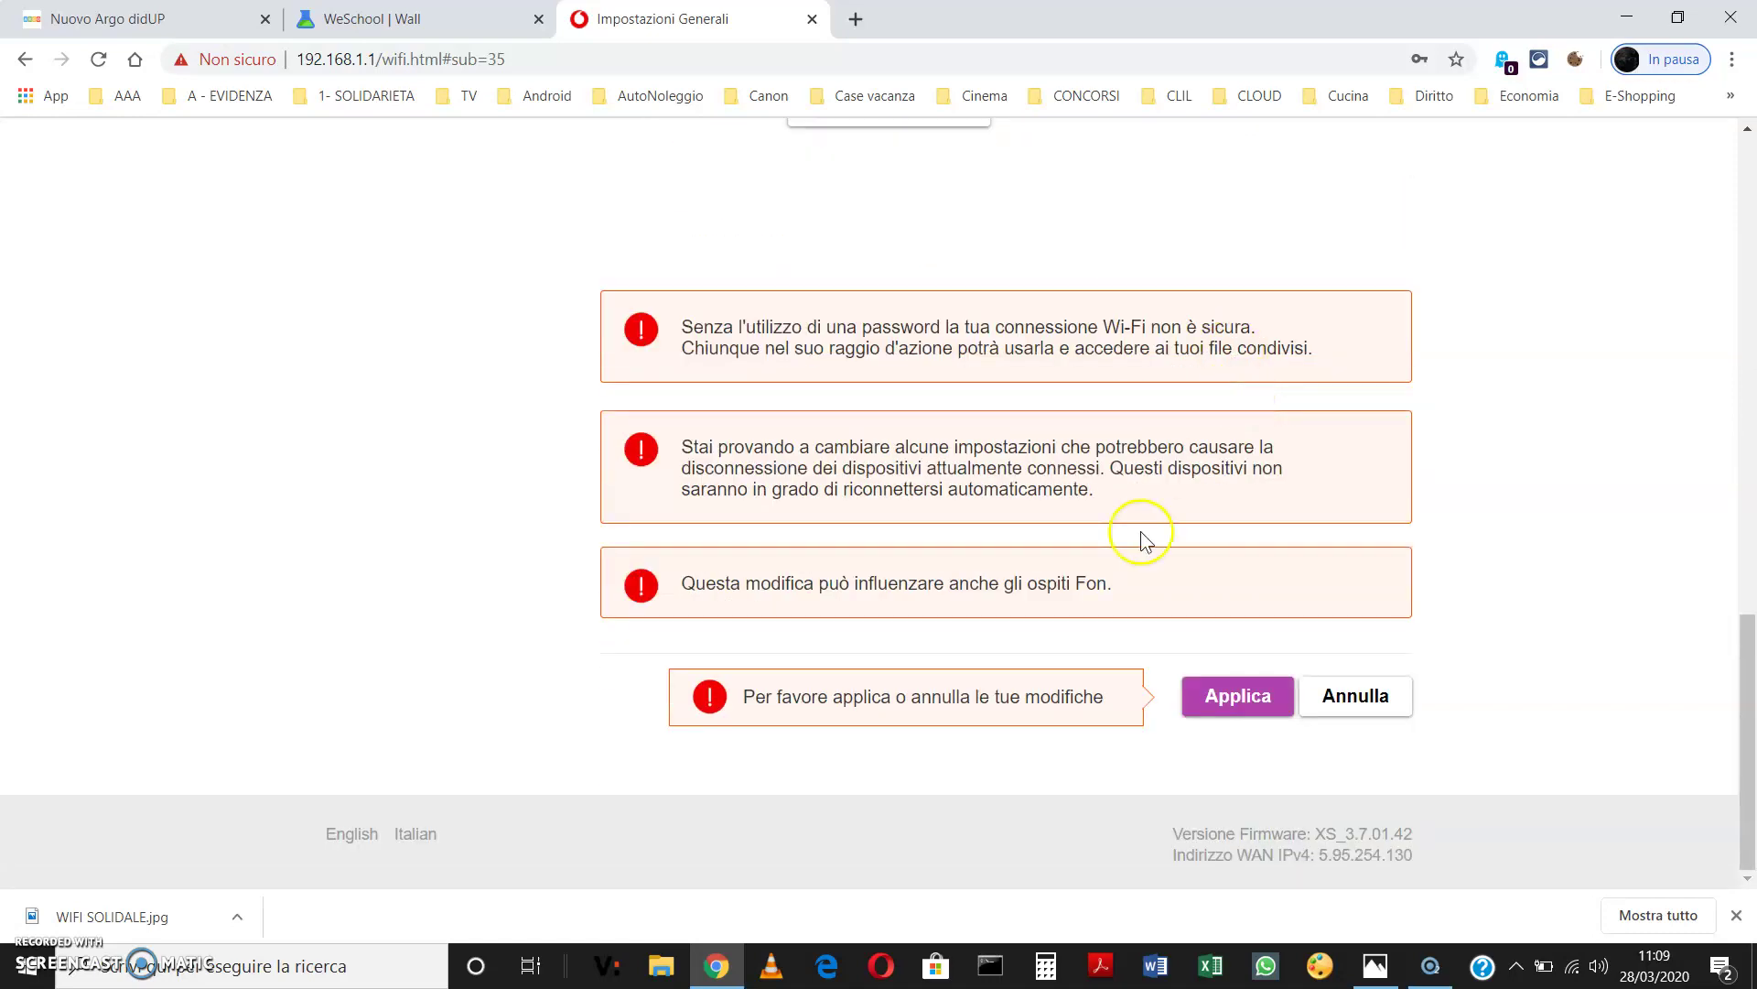
click(1240, 698)
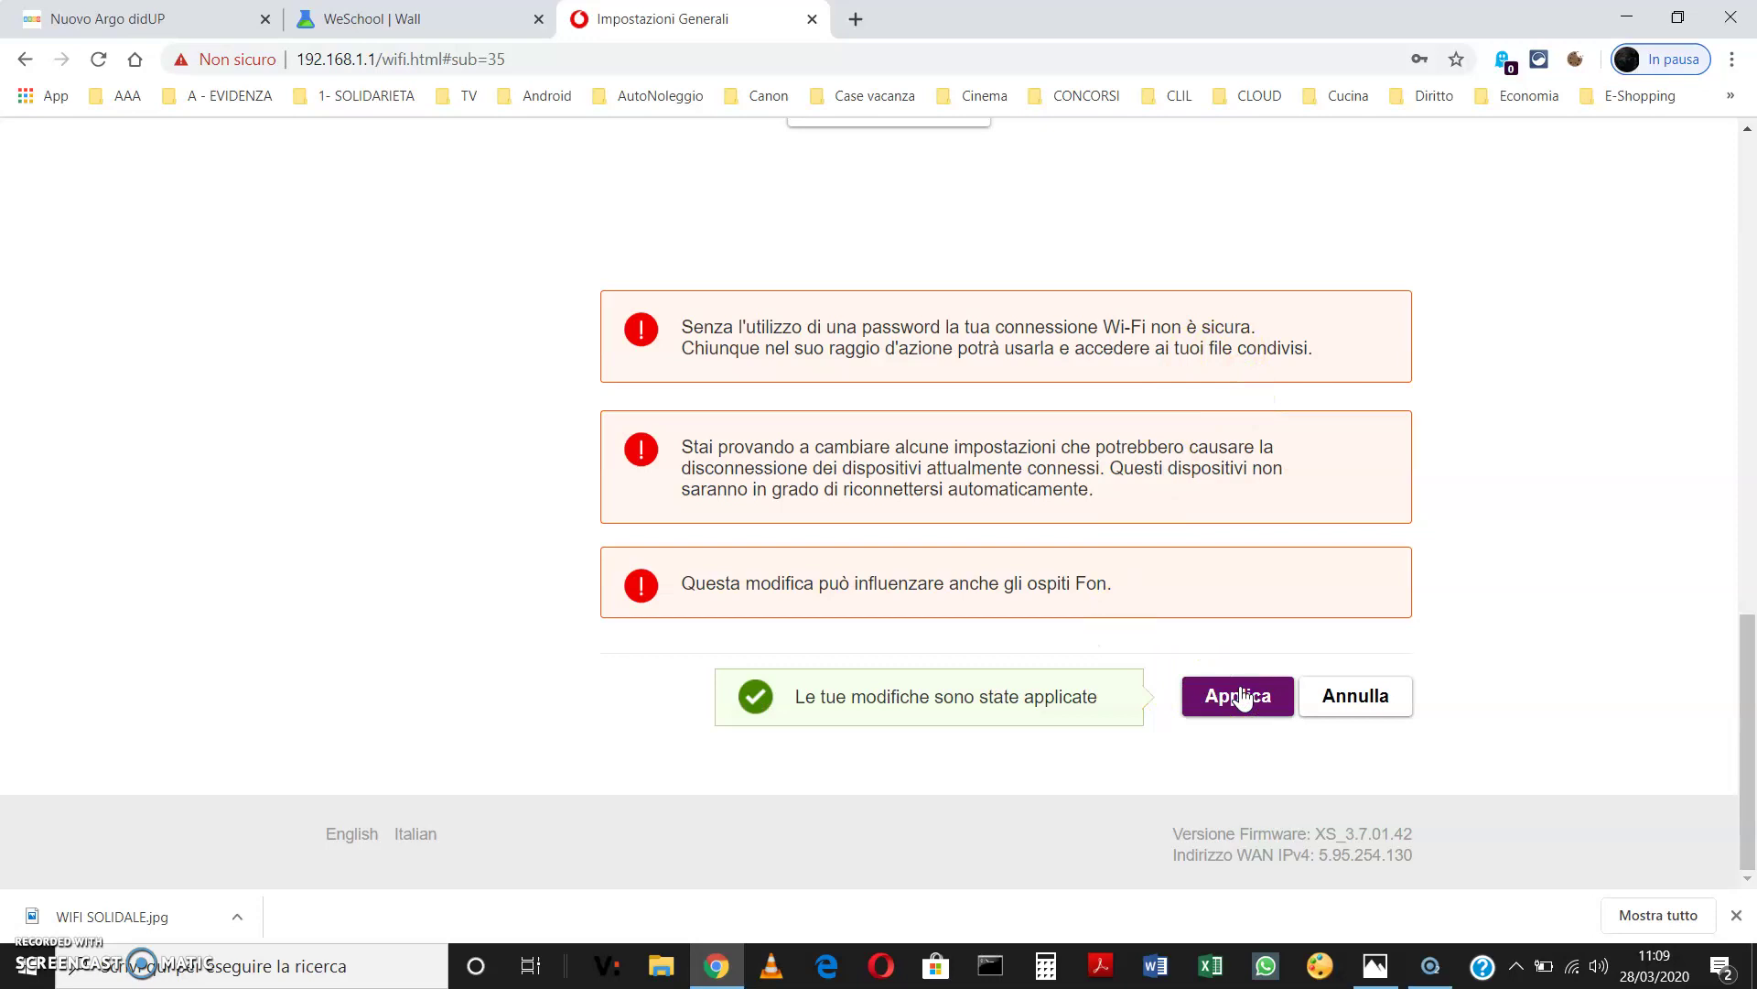
Step: Close the router settings page and the whole browser window
scroll(1538, 430, up, 8)
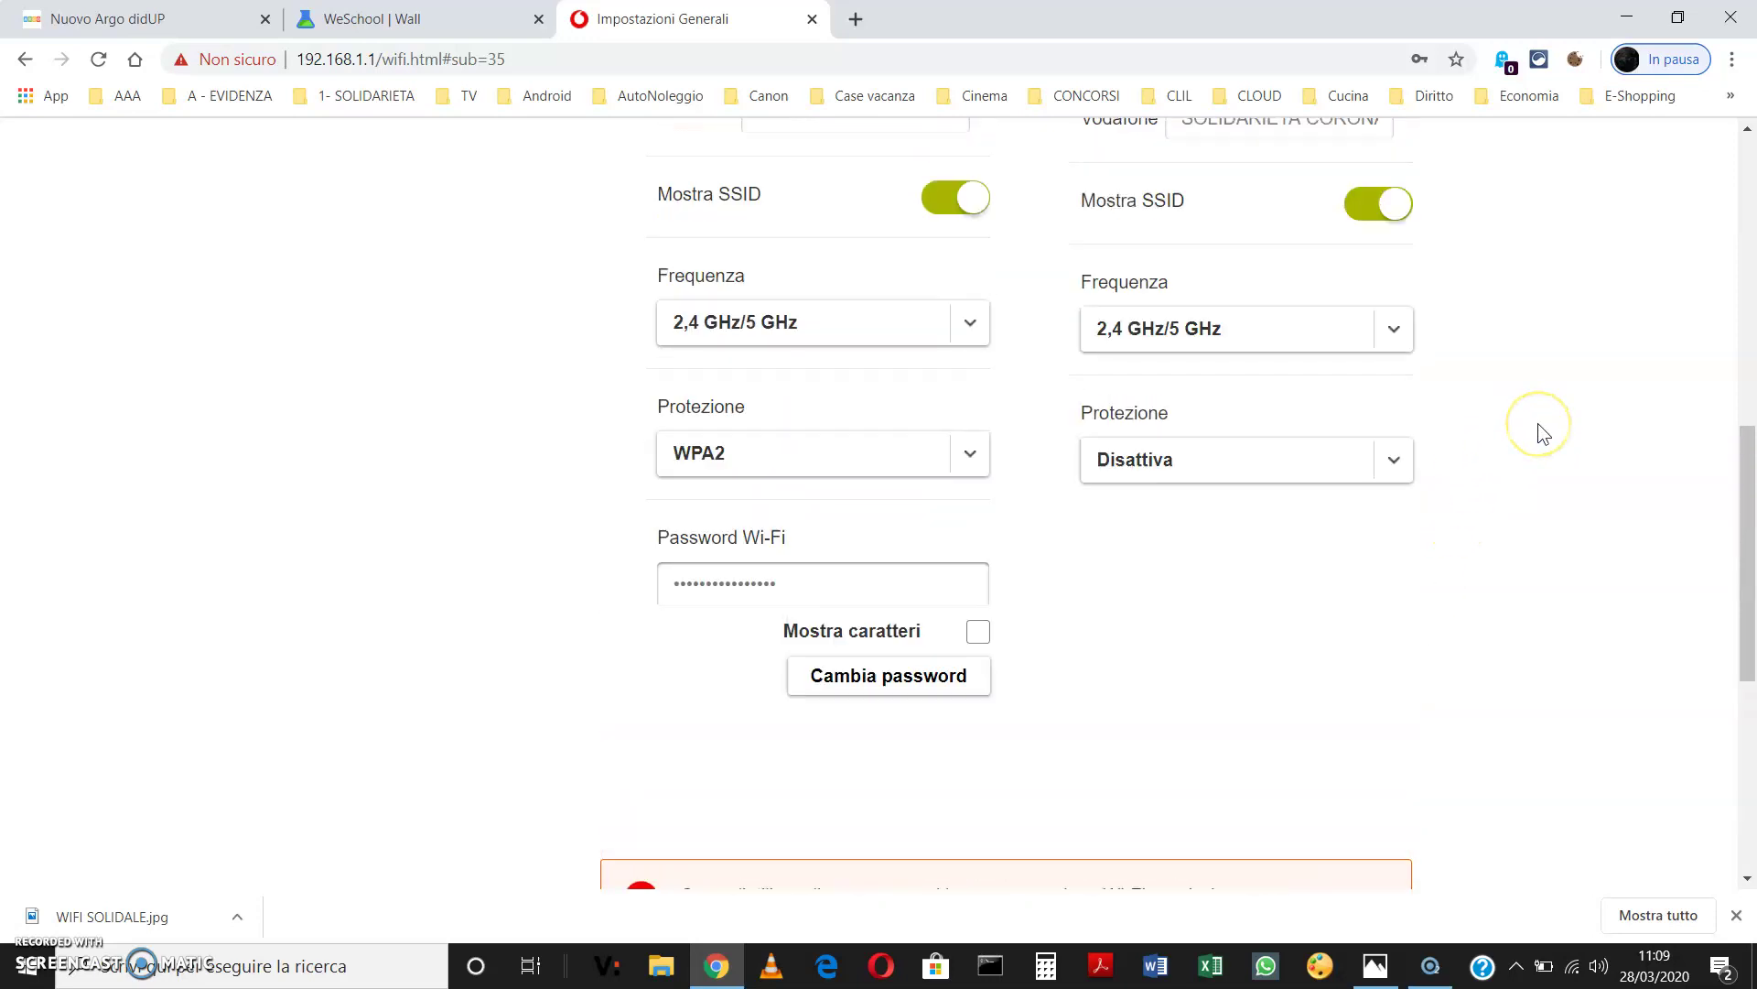
scroll(1538, 430, up, 6)
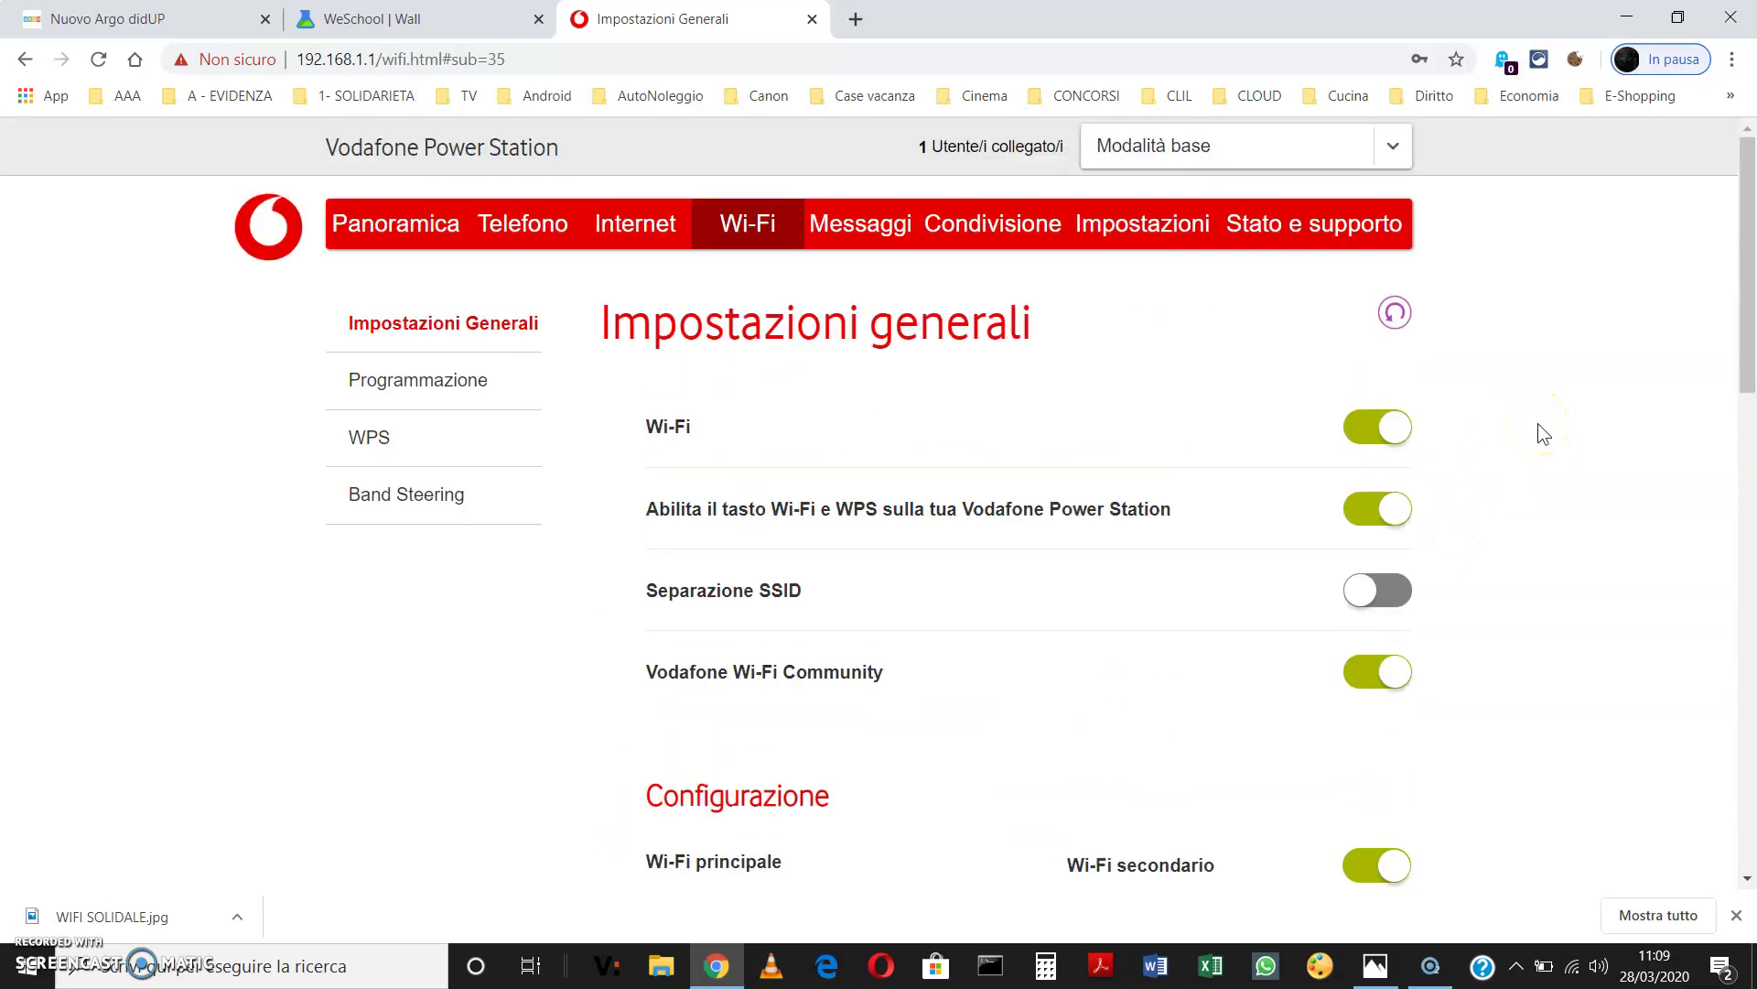
click(813, 20)
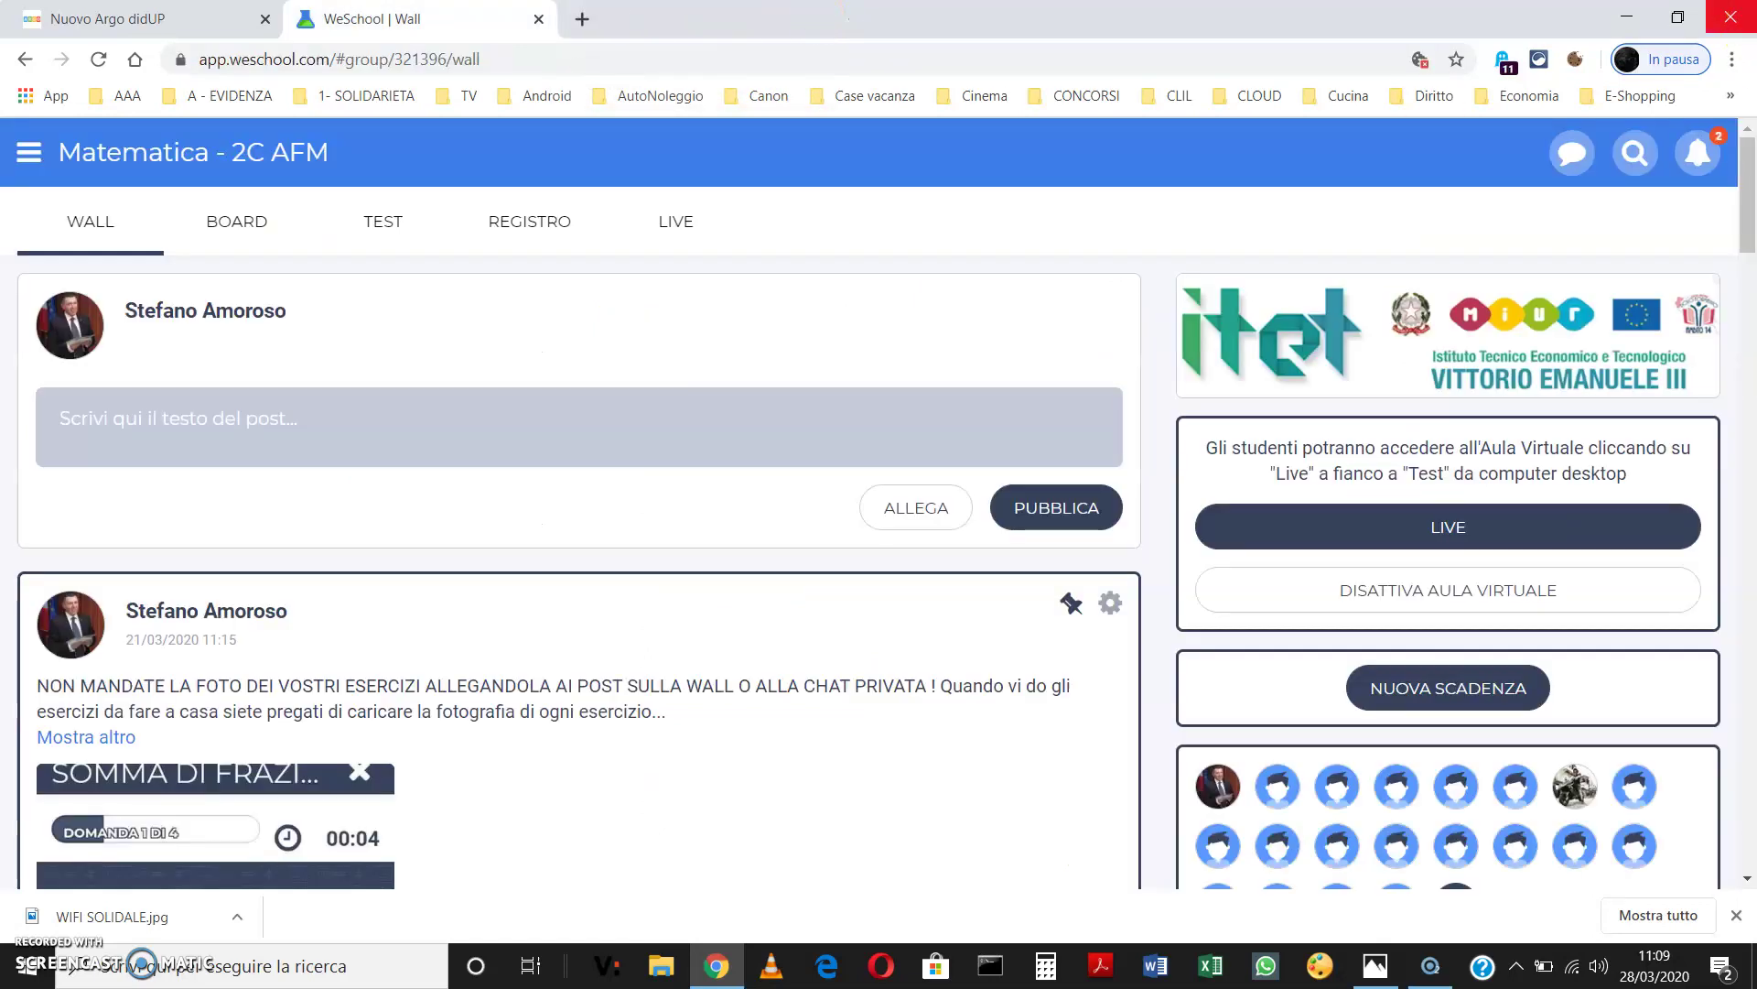
click(1741, 22)
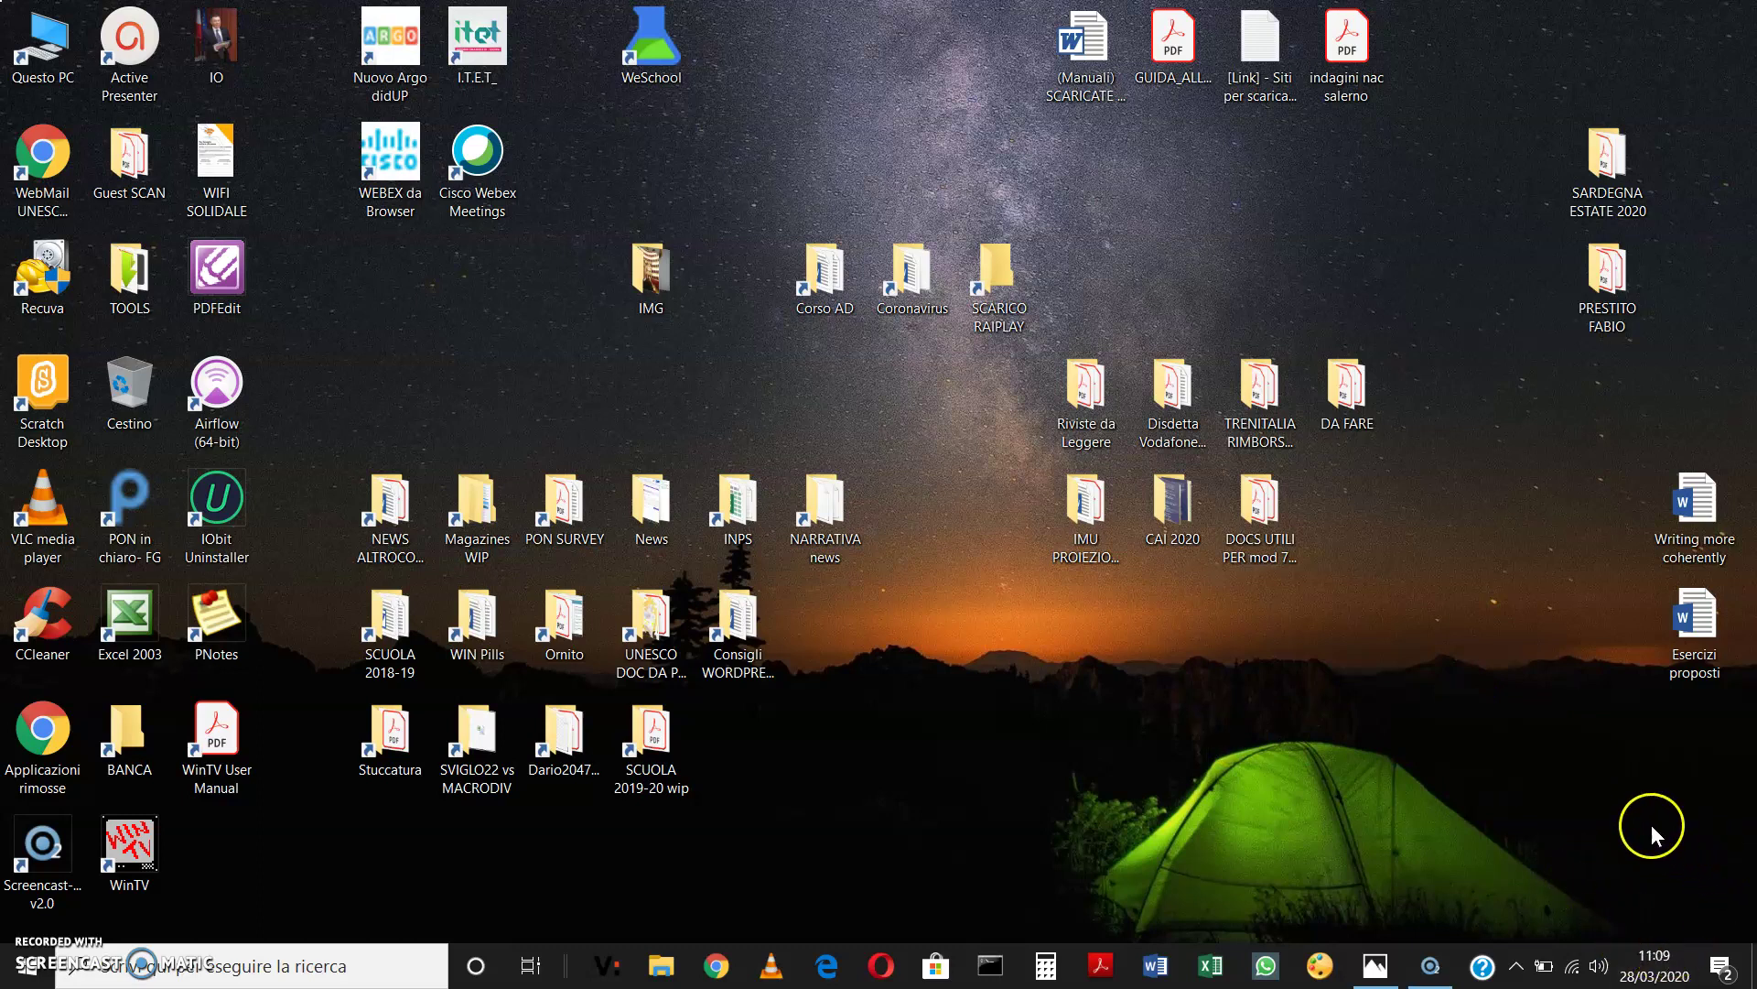
Step: Connect the computer to the open VodafoneSOLIDARIETA CORONAVIRUS network and dismiss the Avira Phantom VPN prompt
mouse_move(1573, 974)
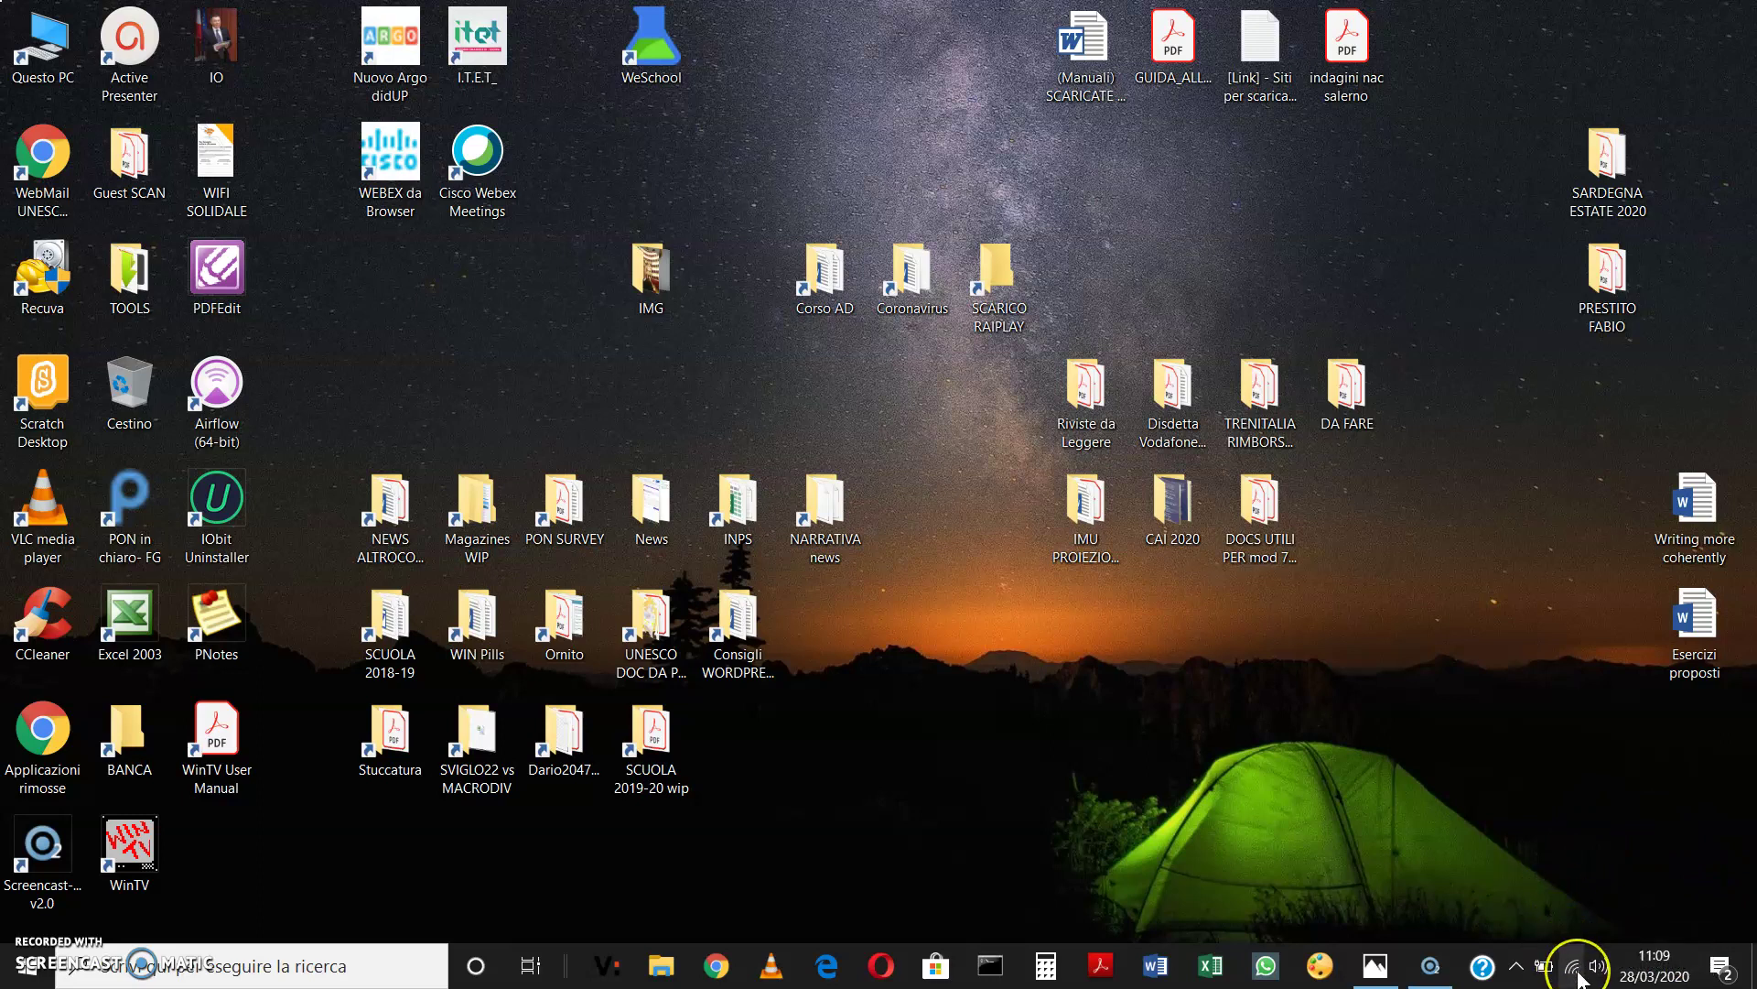
click(1636, 982)
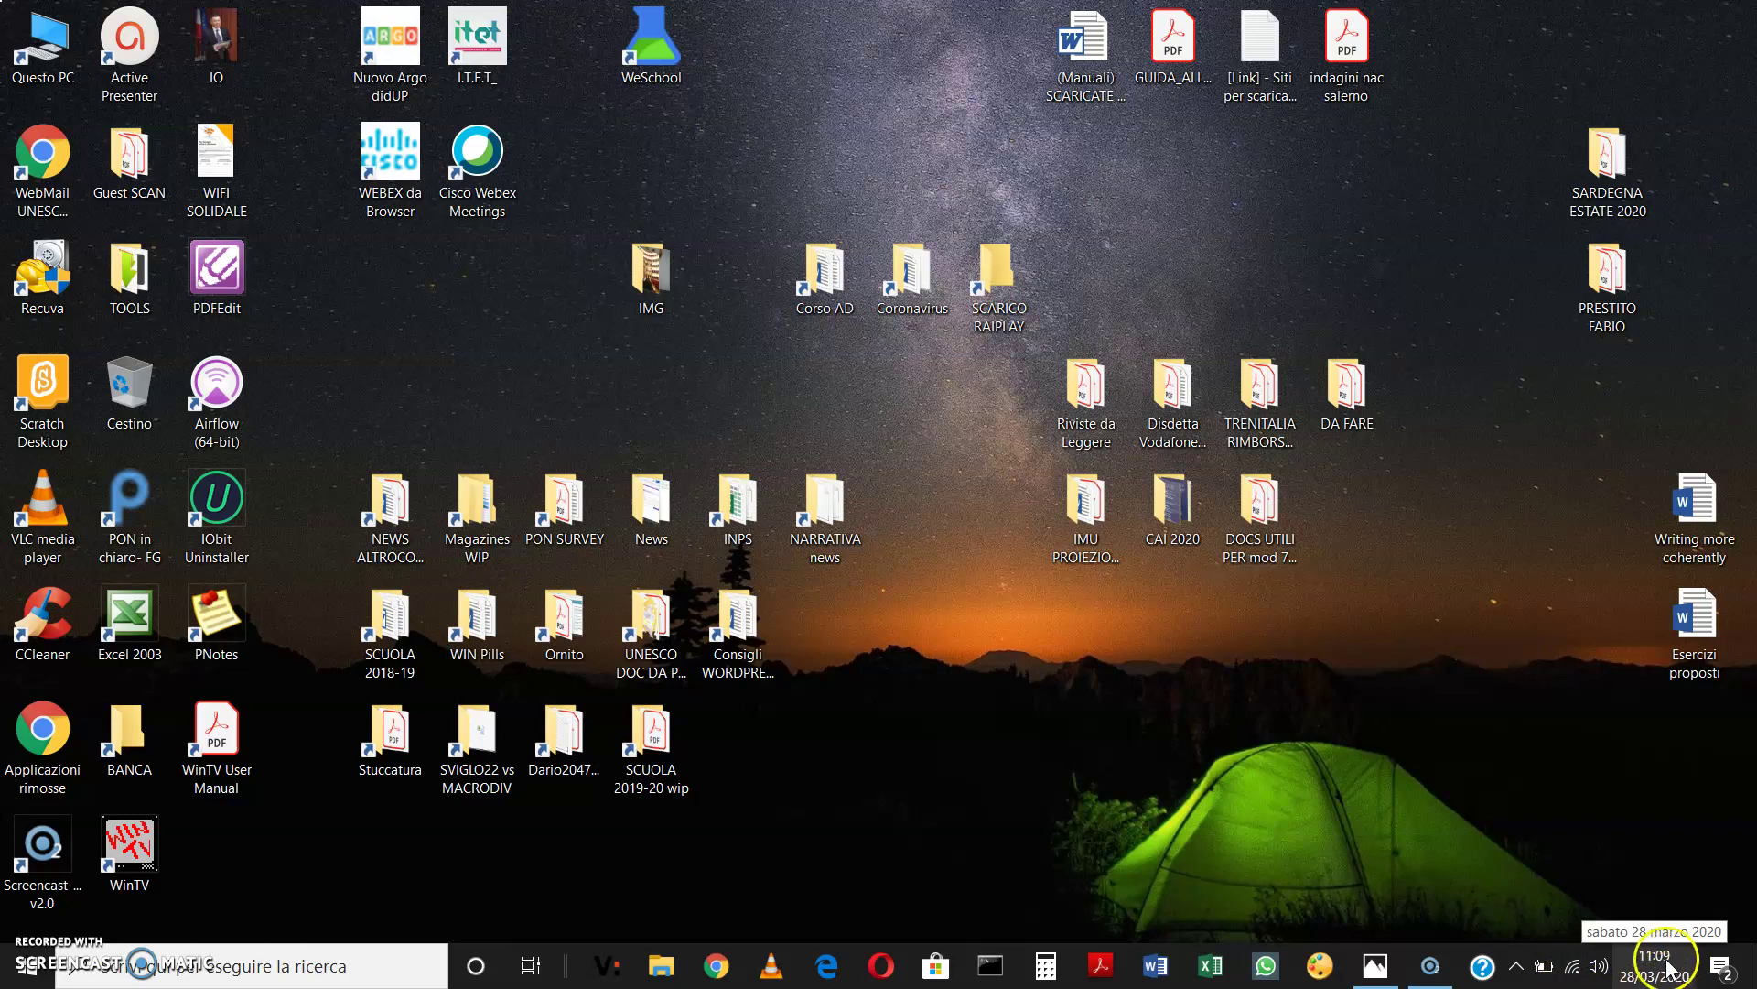
click(1572, 968)
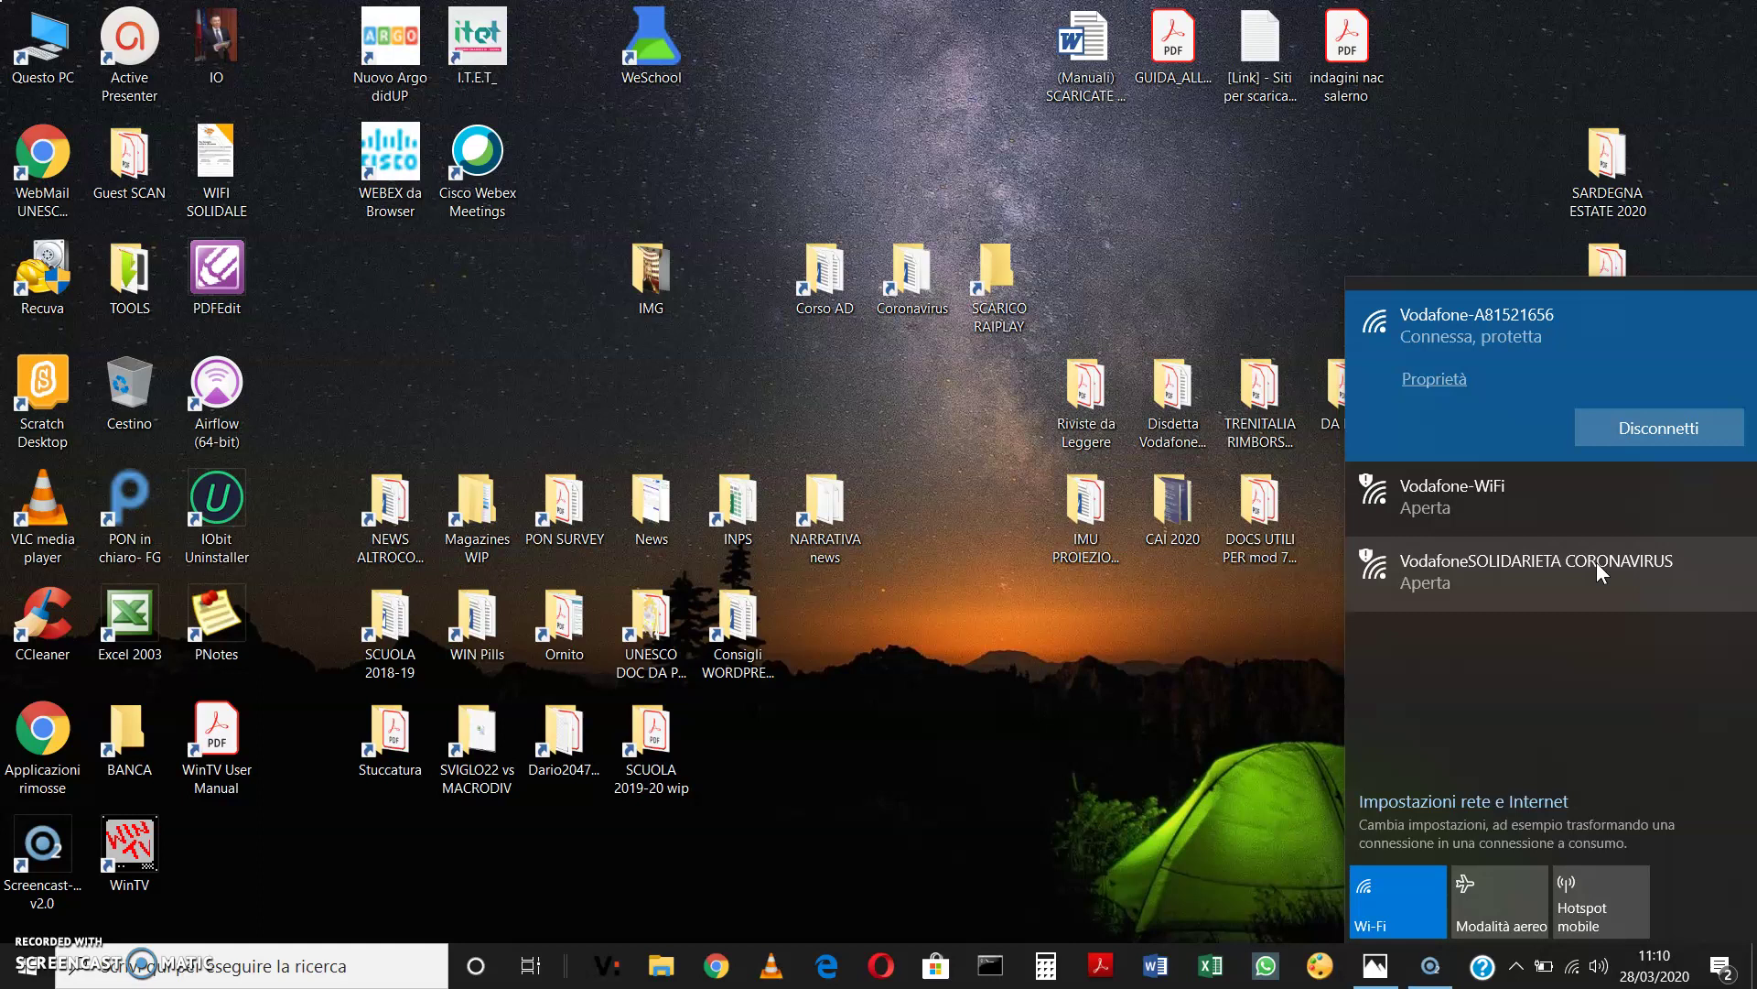
click(1459, 569)
click(1485, 568)
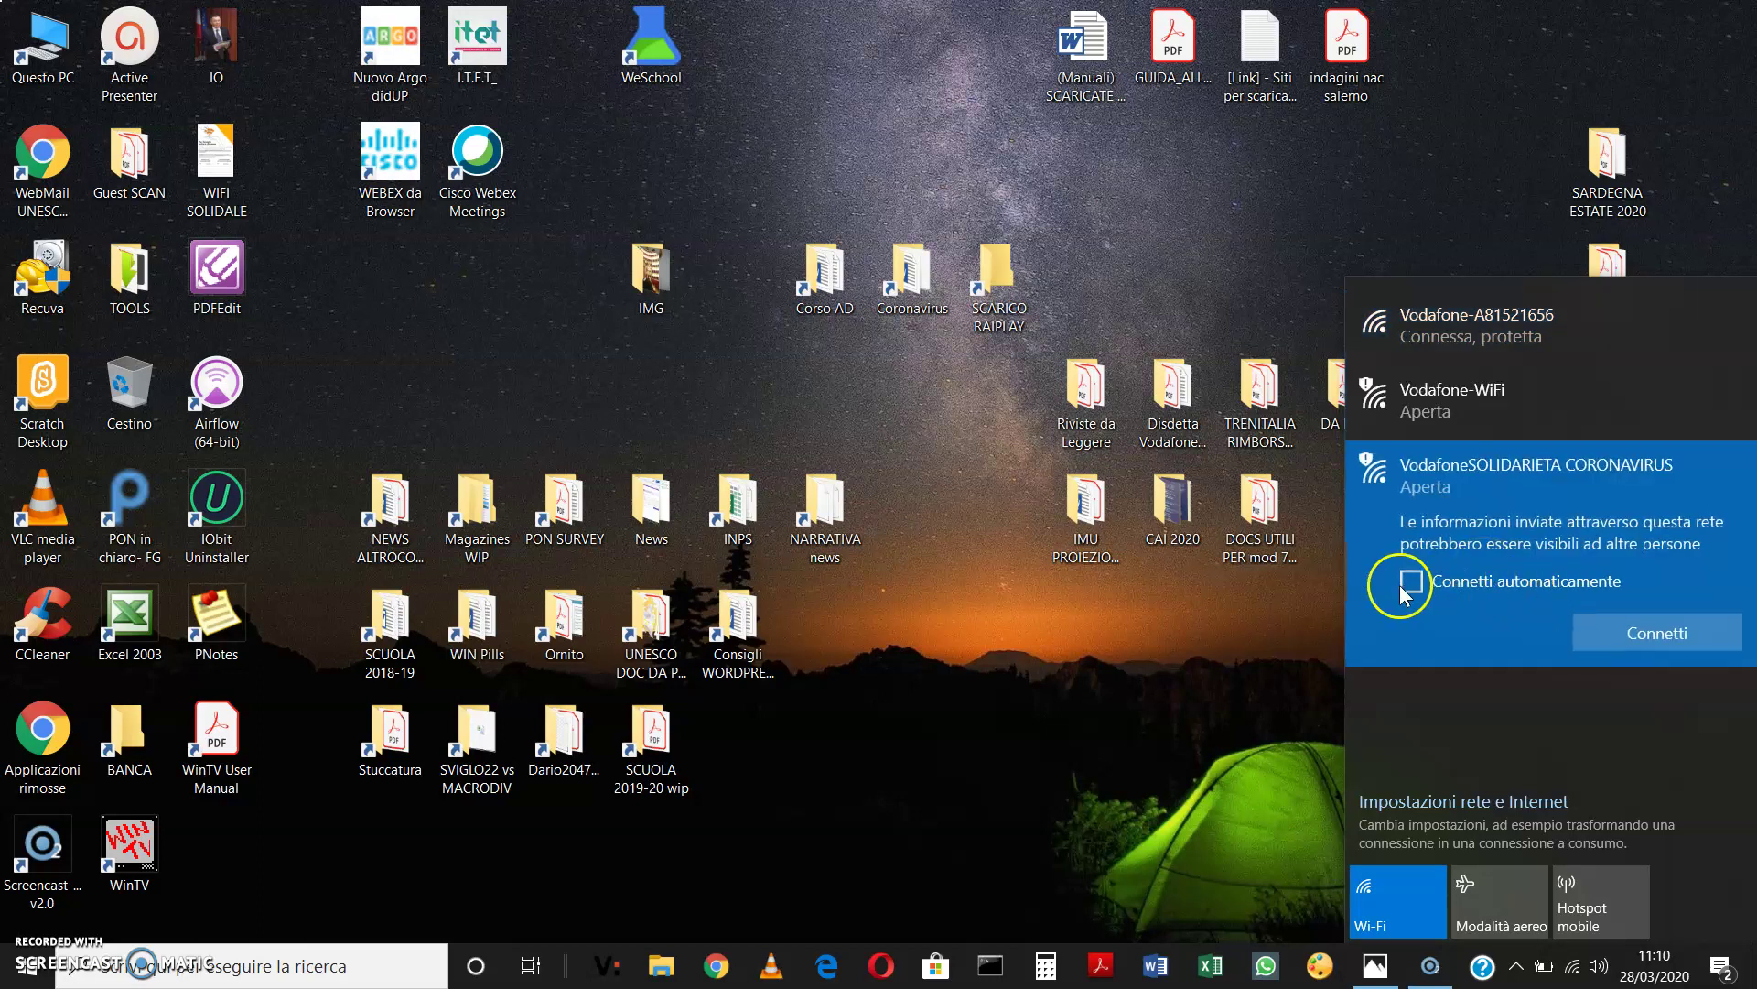
click(1634, 631)
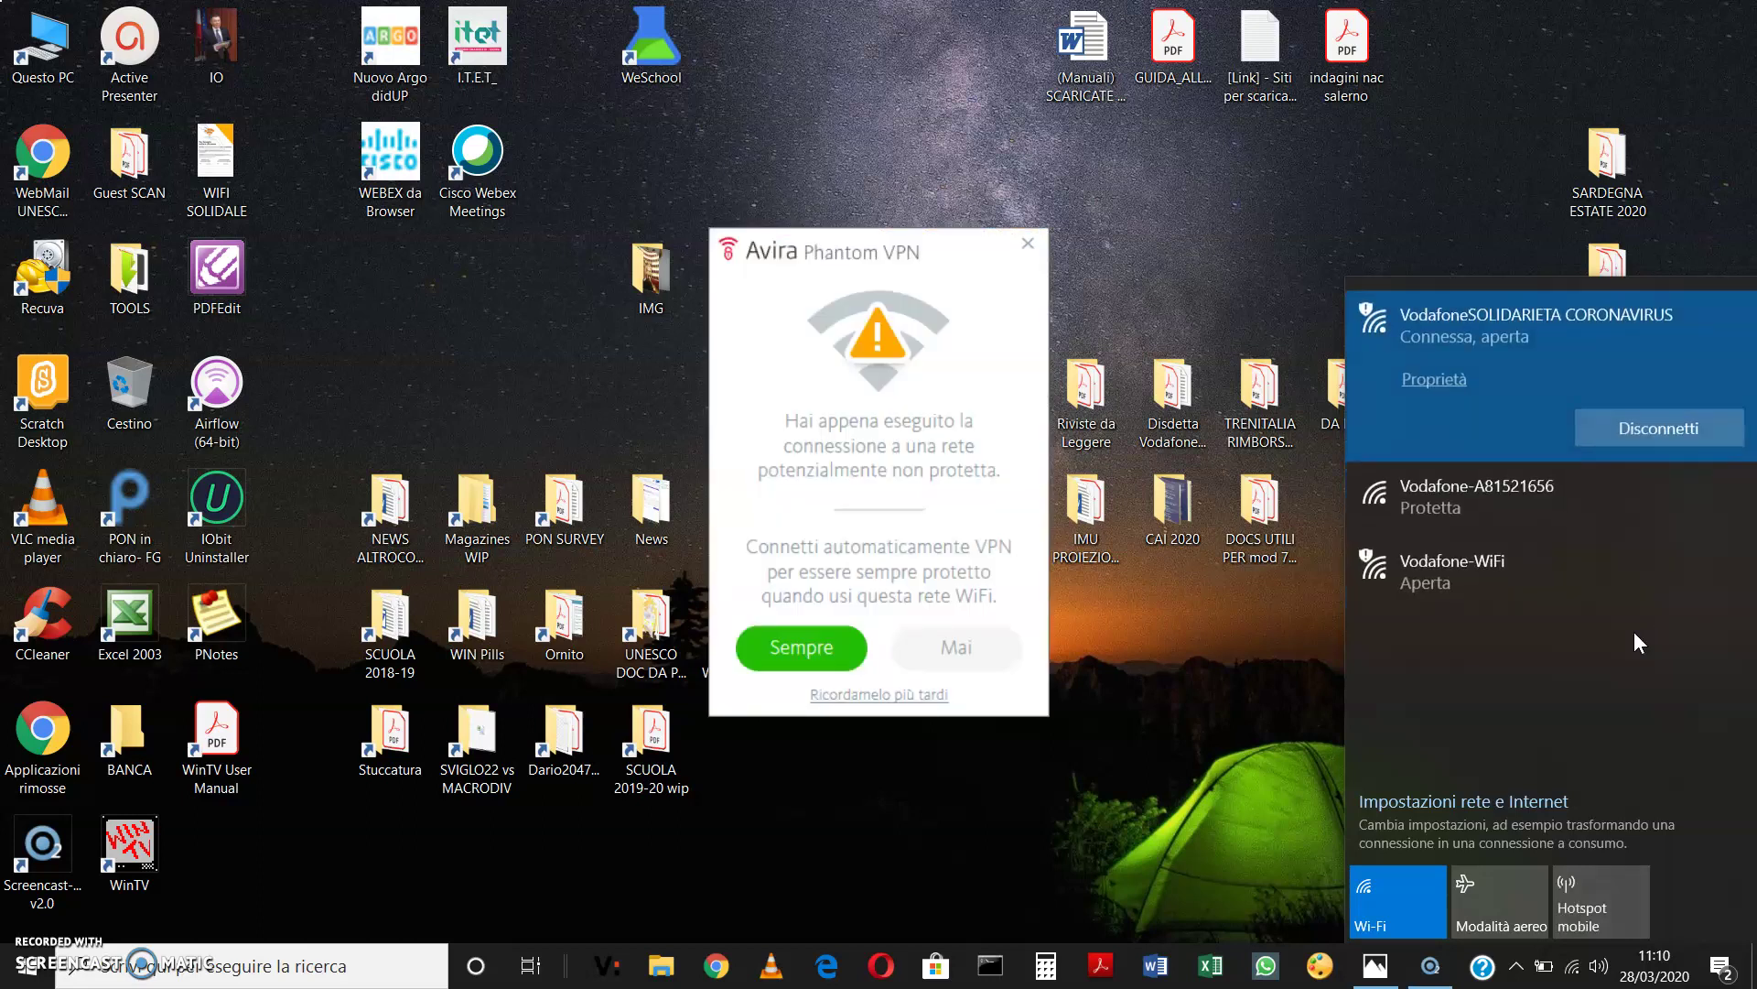
click(1025, 246)
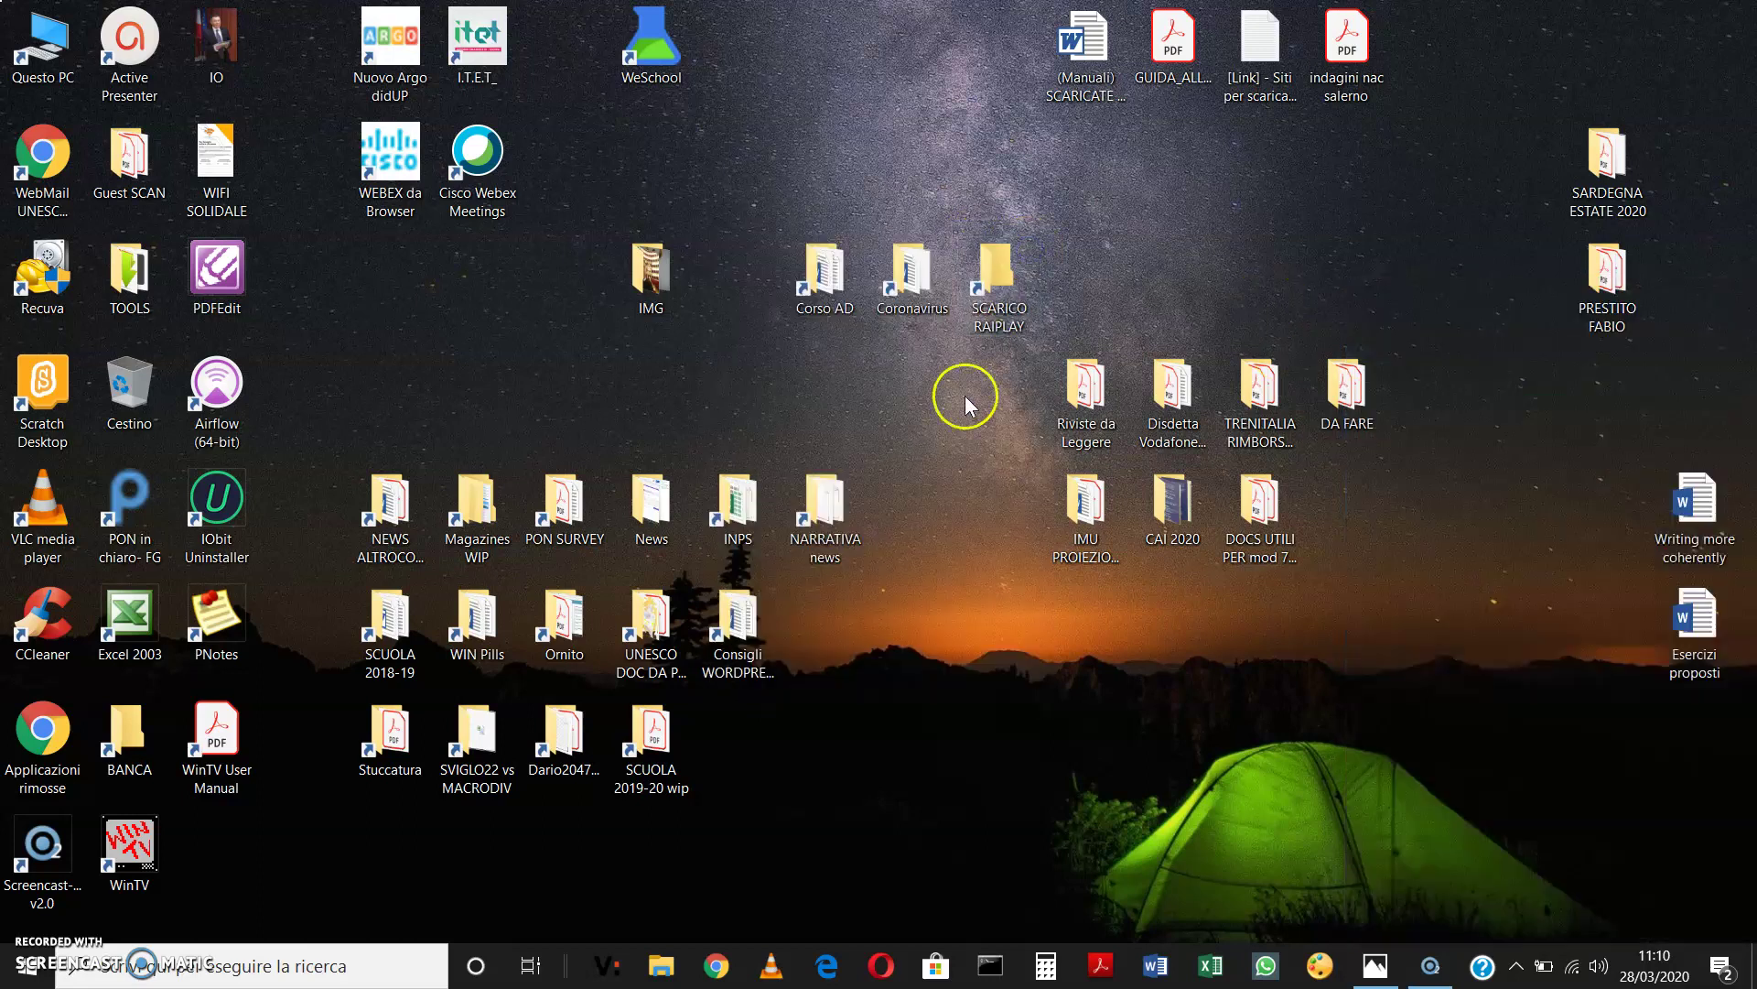
Step: Check the connection status of the VodafoneSOLIDARIETA CORONAVIRUS network in the list of Wi-Fi networks and dismiss the list
click(1575, 969)
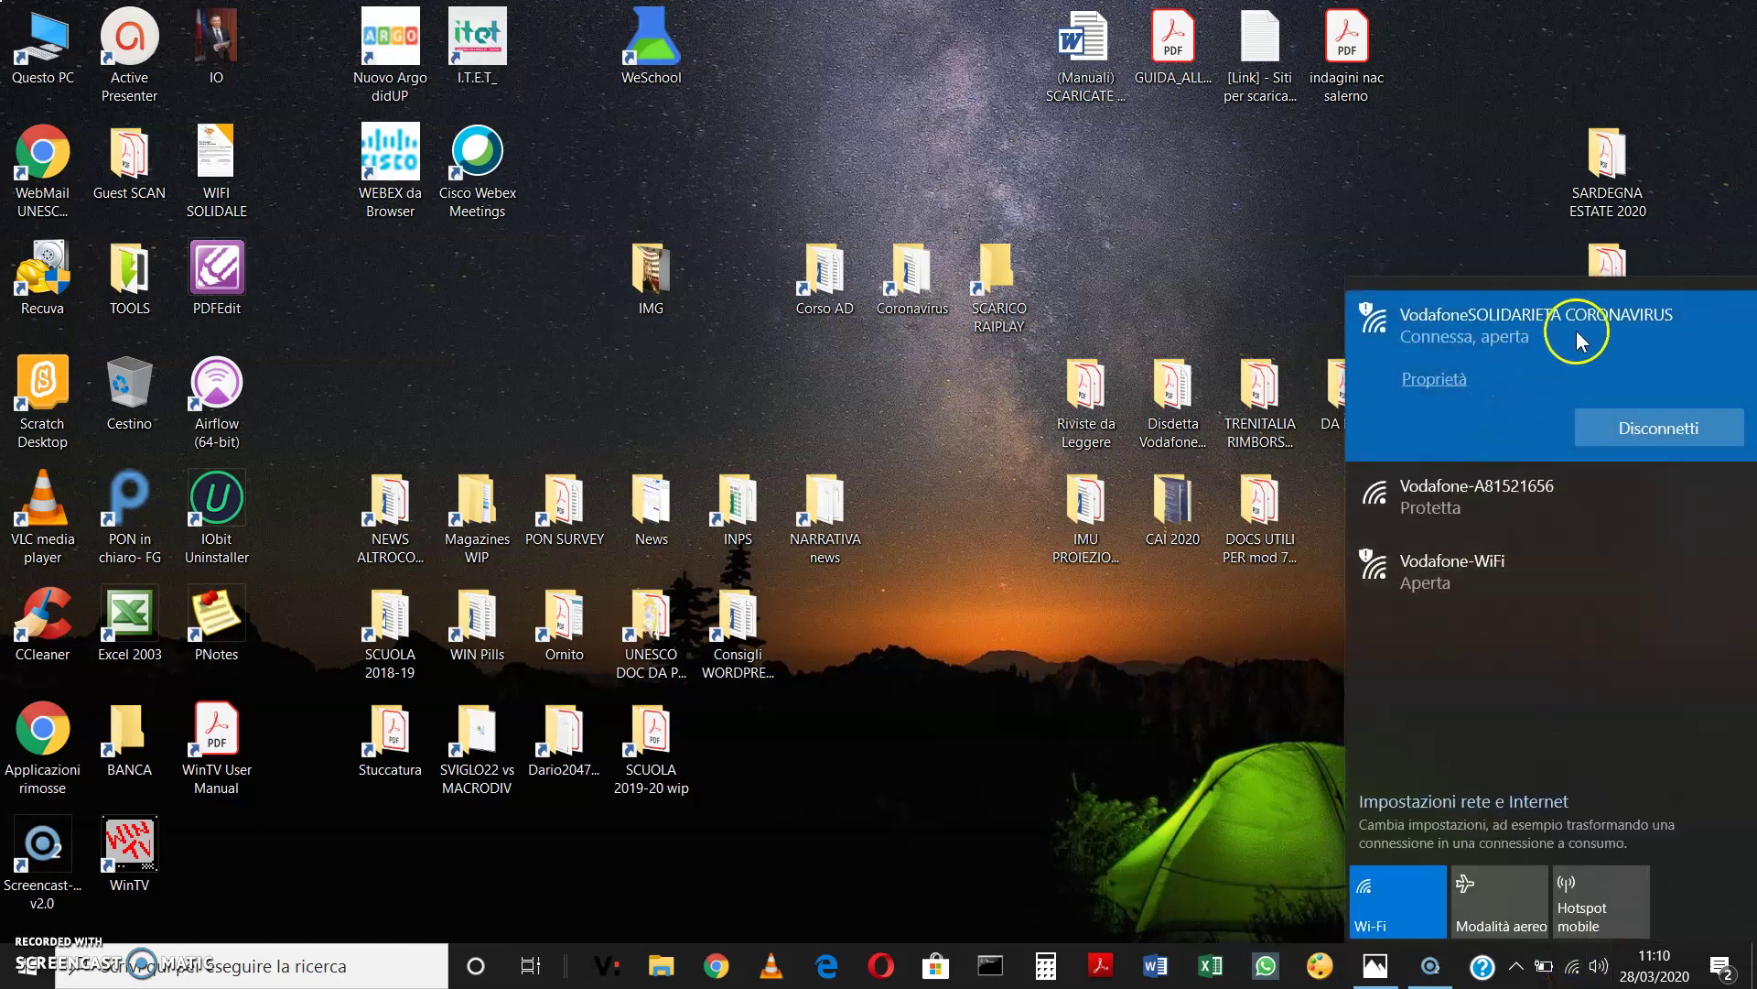
click(1100, 635)
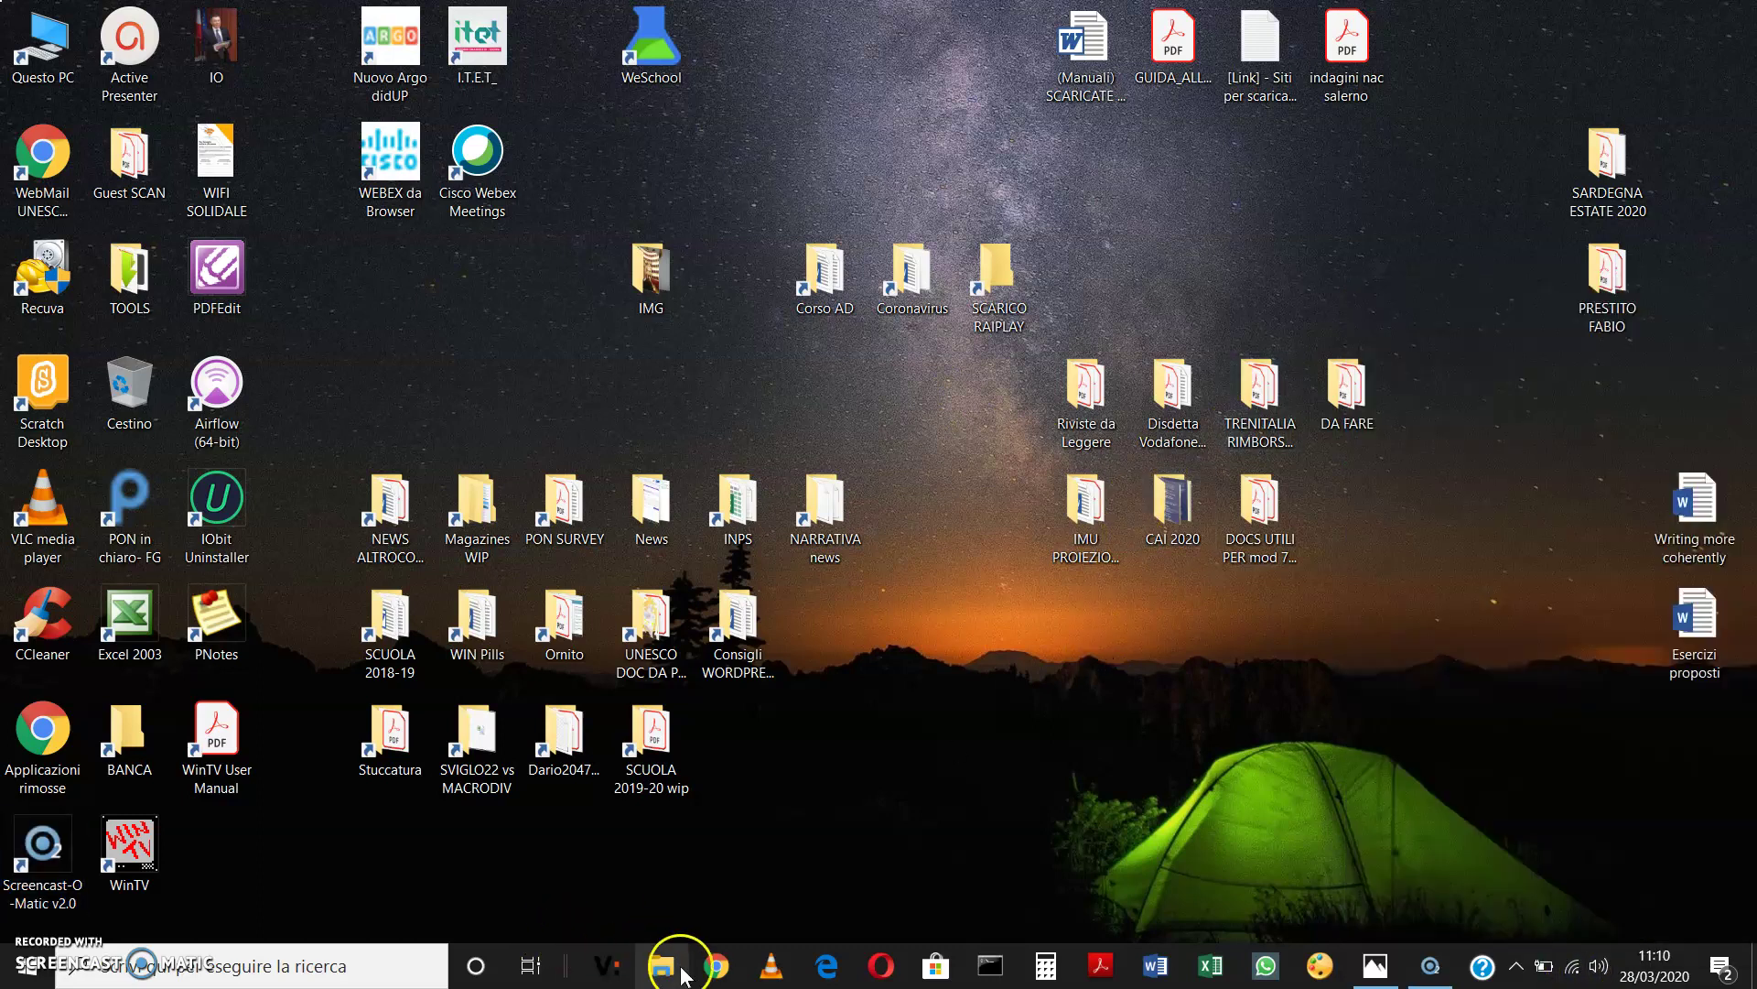
Step: Test internet access over the open network by loading Google and a new tab in Chrome, and close the browser
click(718, 965)
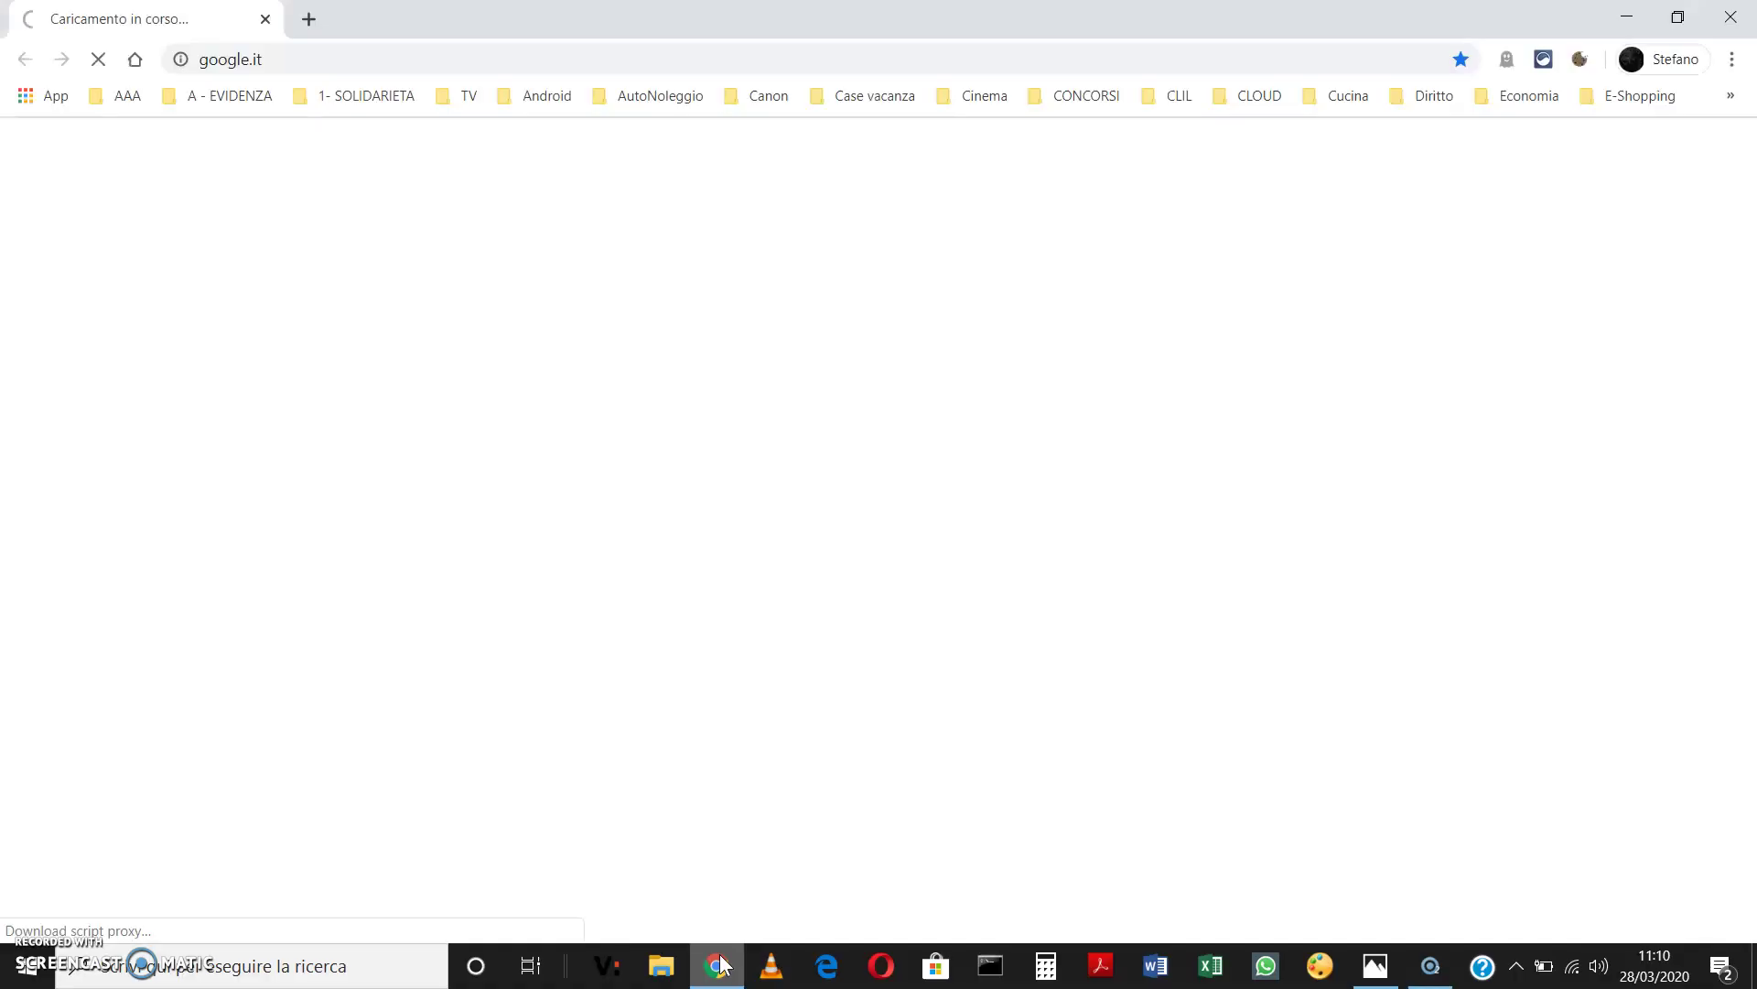
click(305, 18)
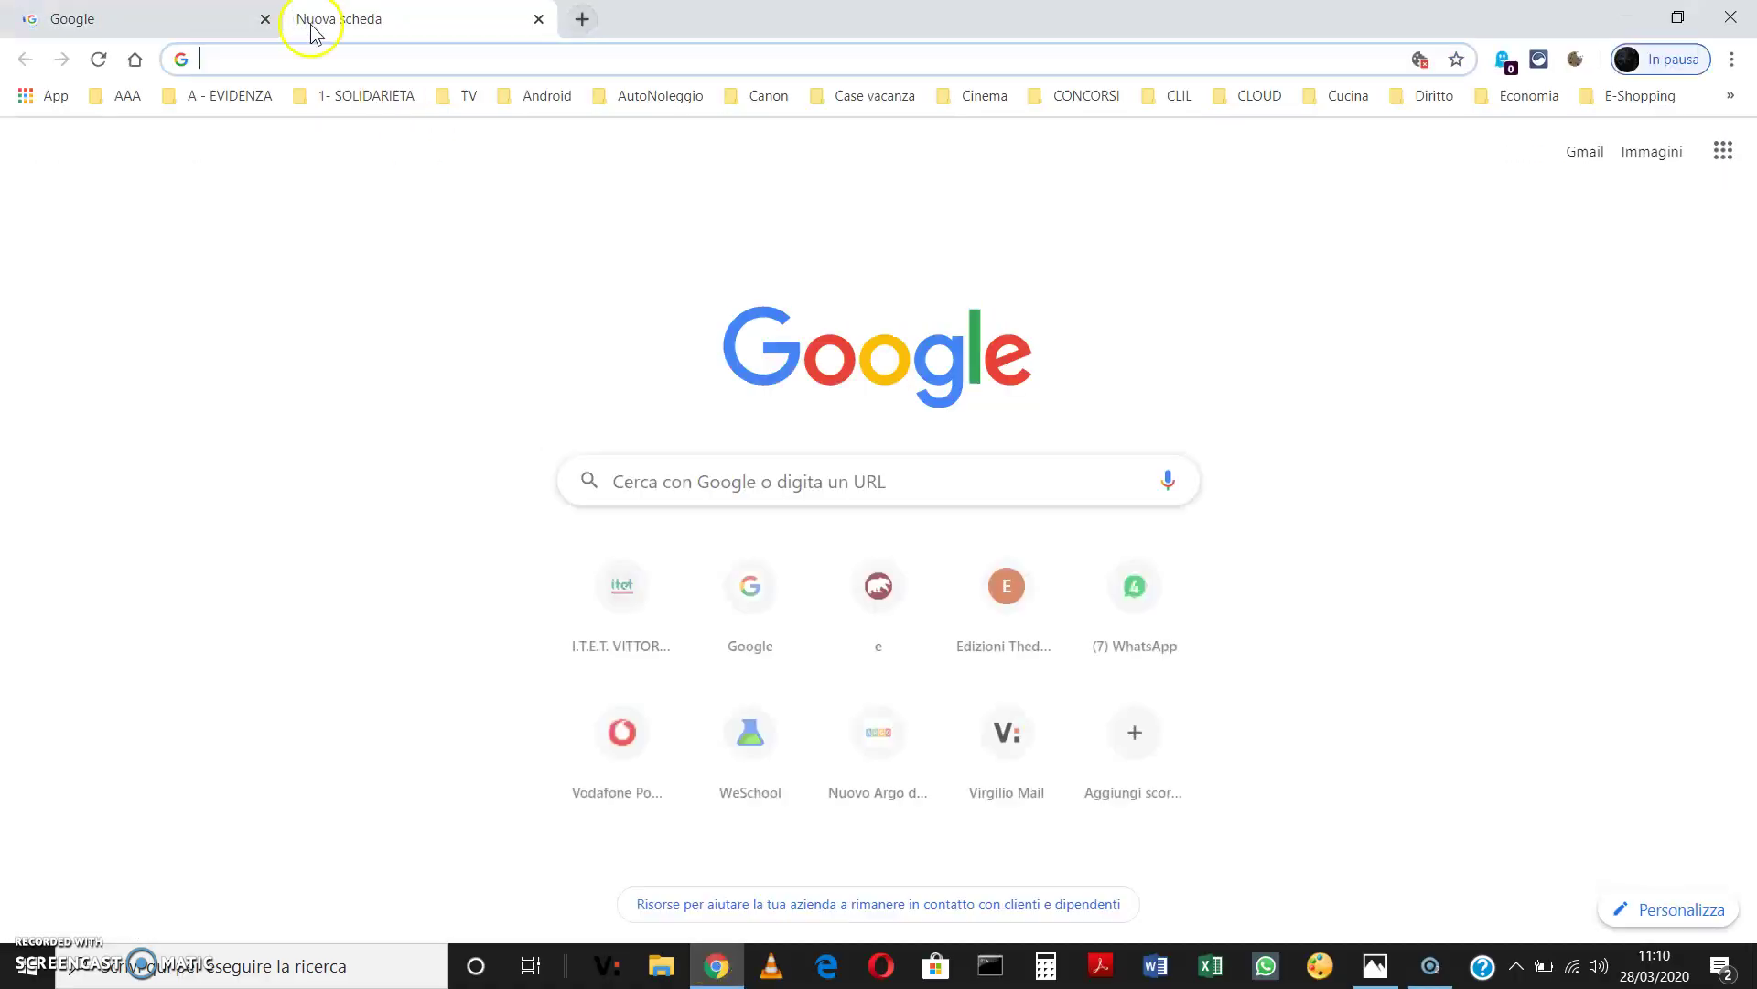
click(1007, 480)
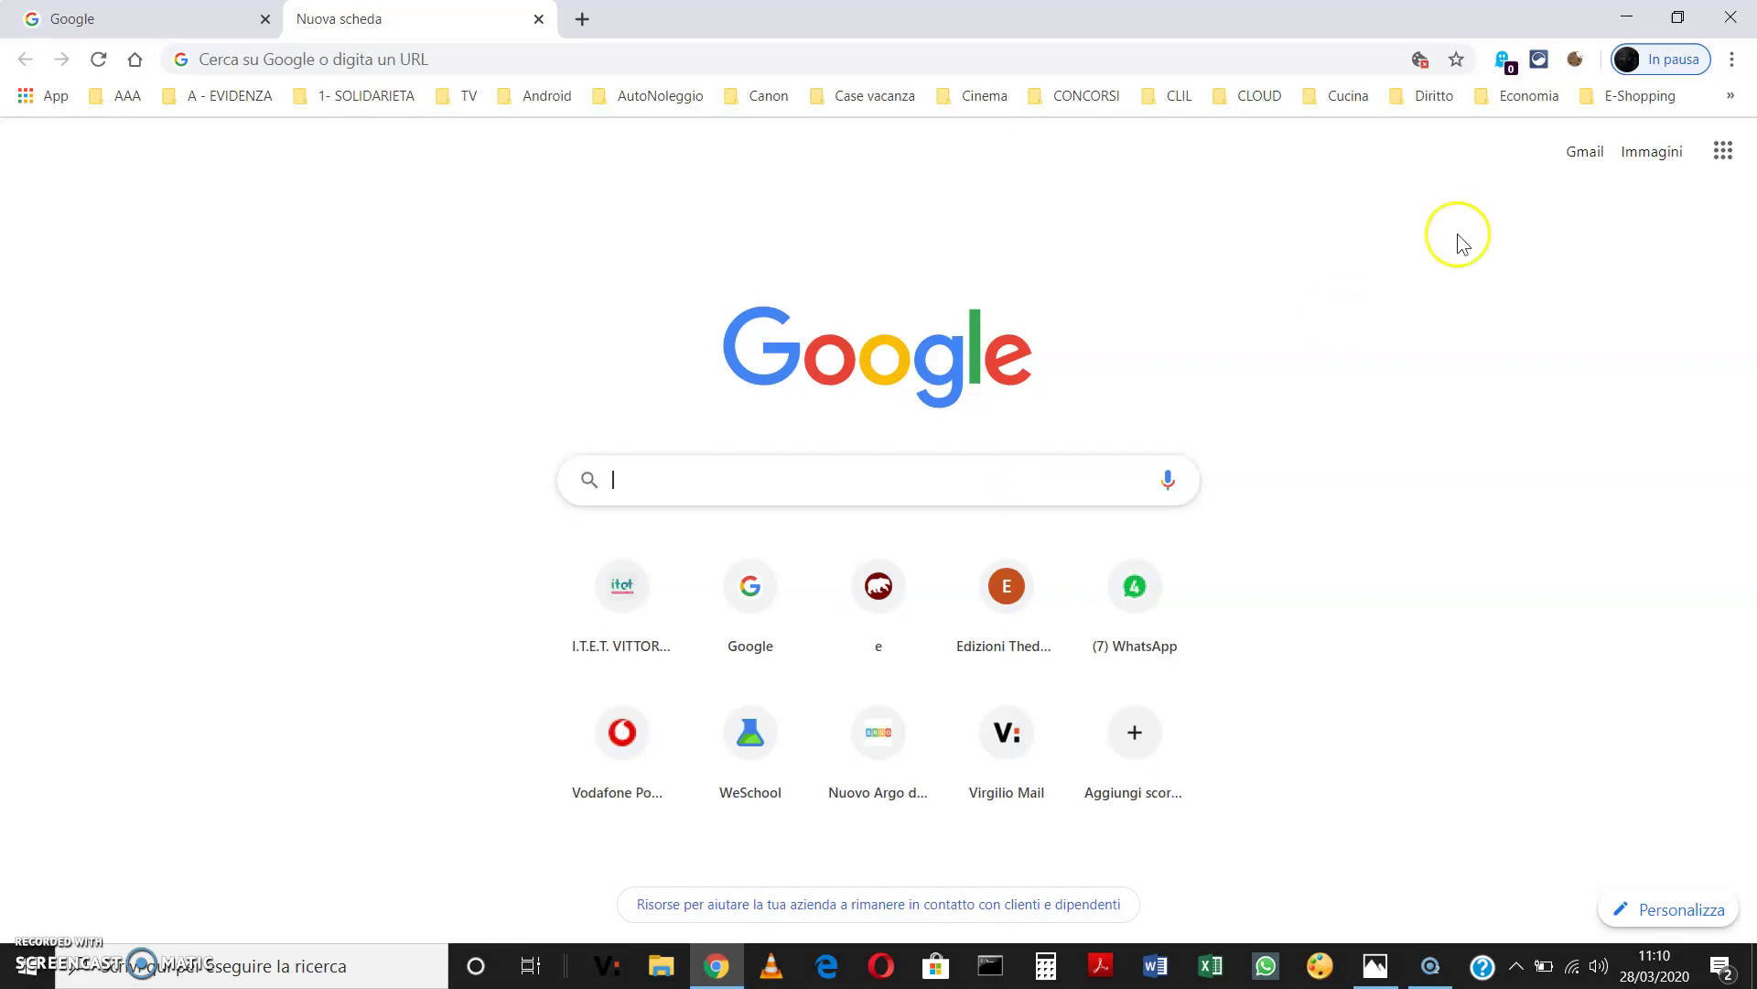
click(1751, 18)
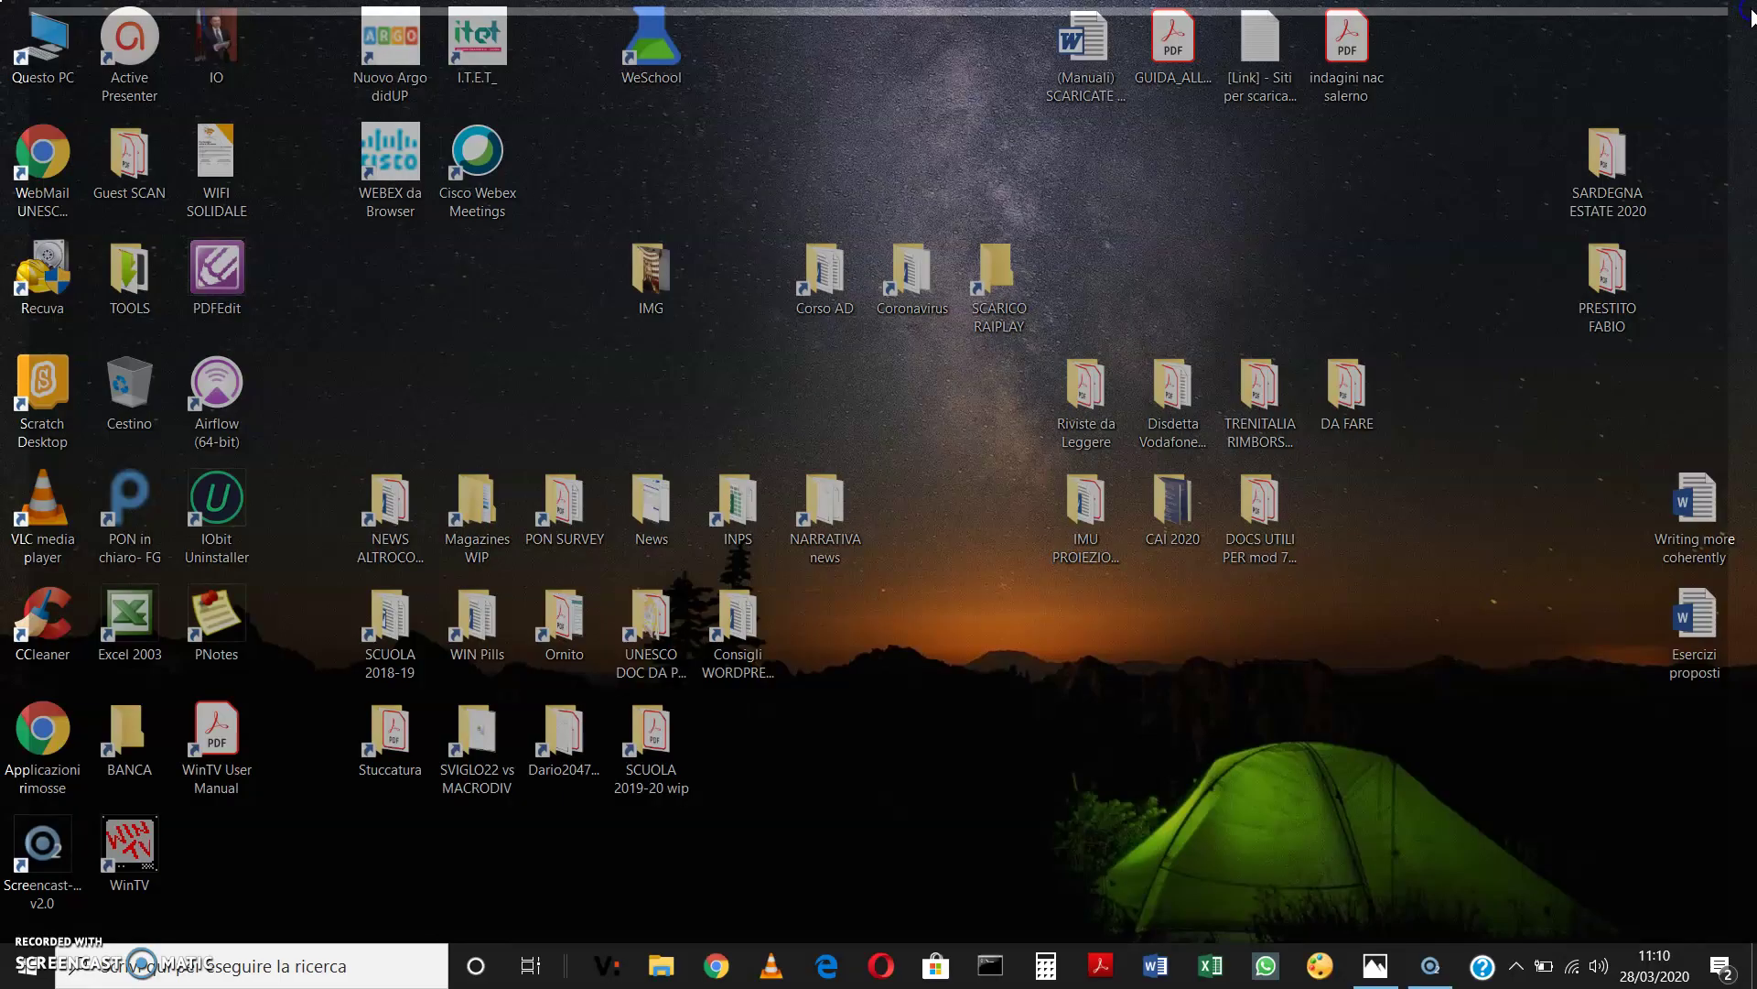